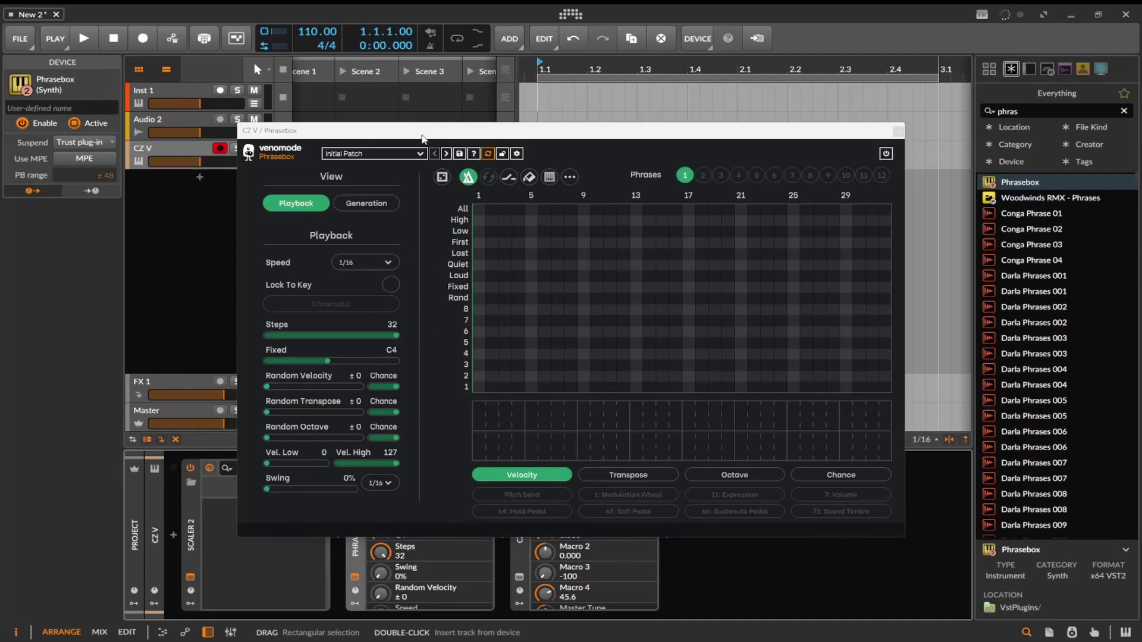
- Load the Lofi 11 chord set from Scaler 2's Lofi song chord sets
drag(479, 138, 689, 300)
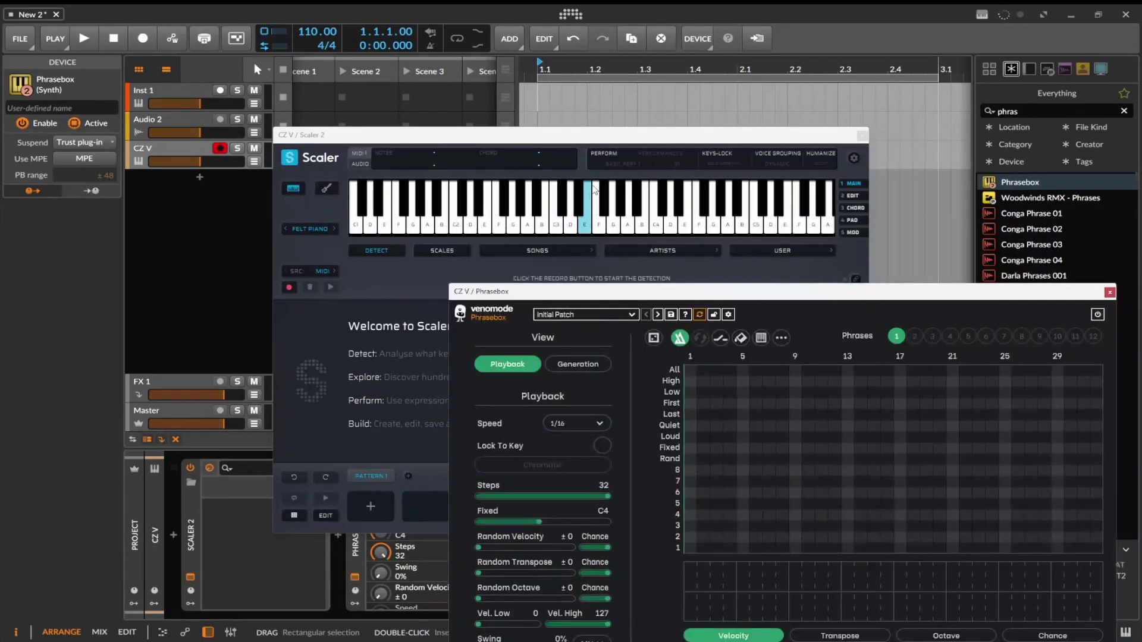
drag(580, 136, 423, 64)
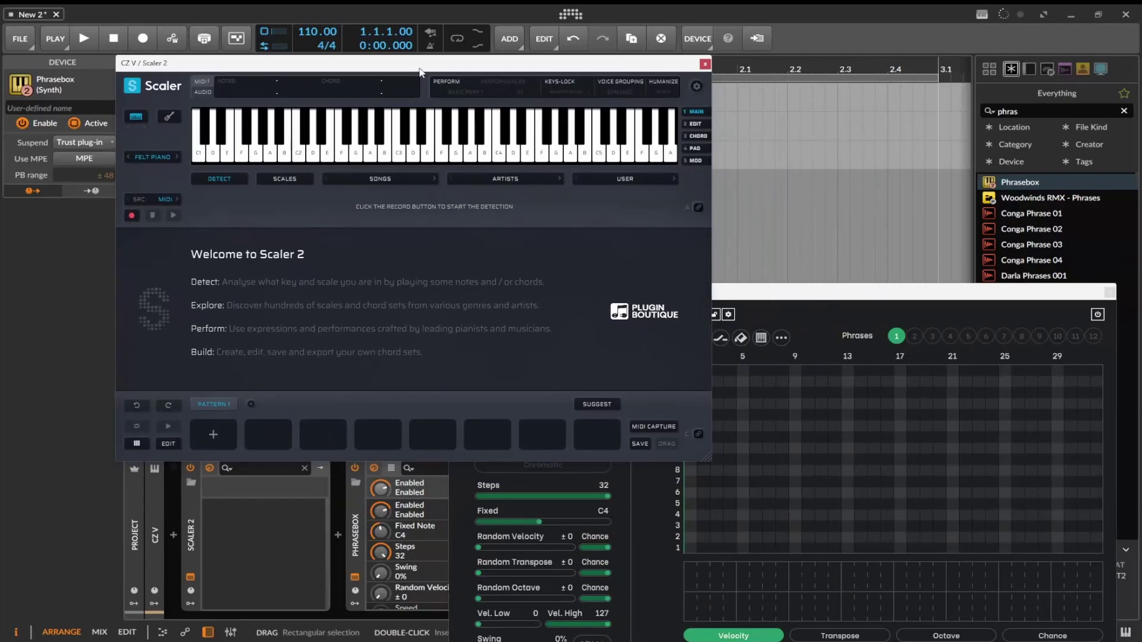
click(394, 180)
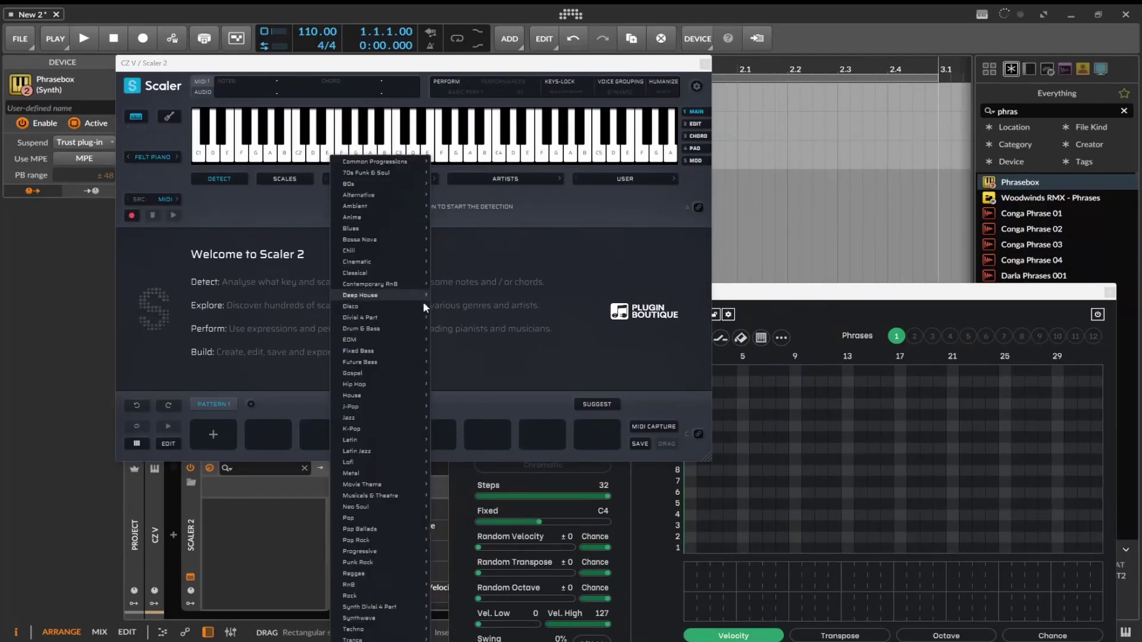
mouse_move(406, 298)
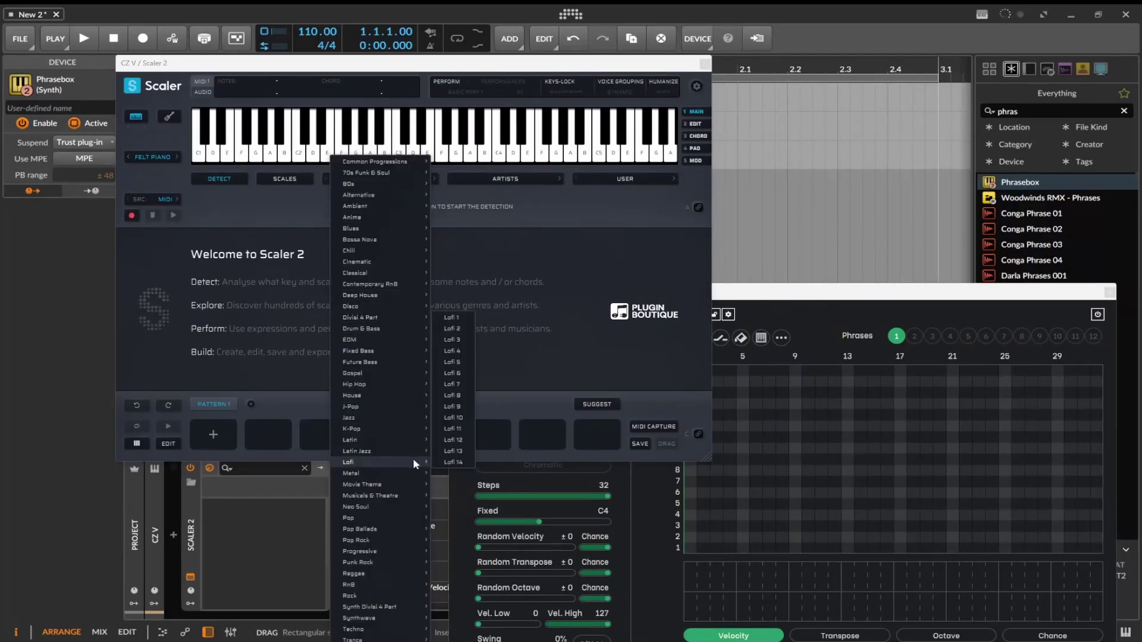
click(451, 430)
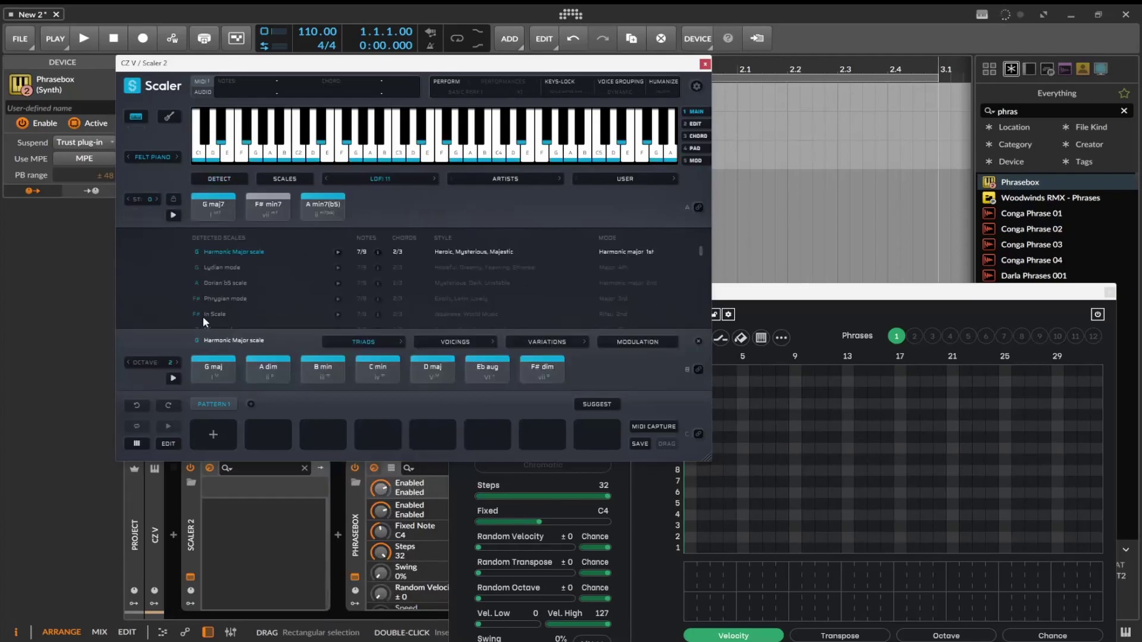
- Add G maj7, A min7(b5) and F# min7 to the pattern and play it
click(265, 366)
click(214, 366)
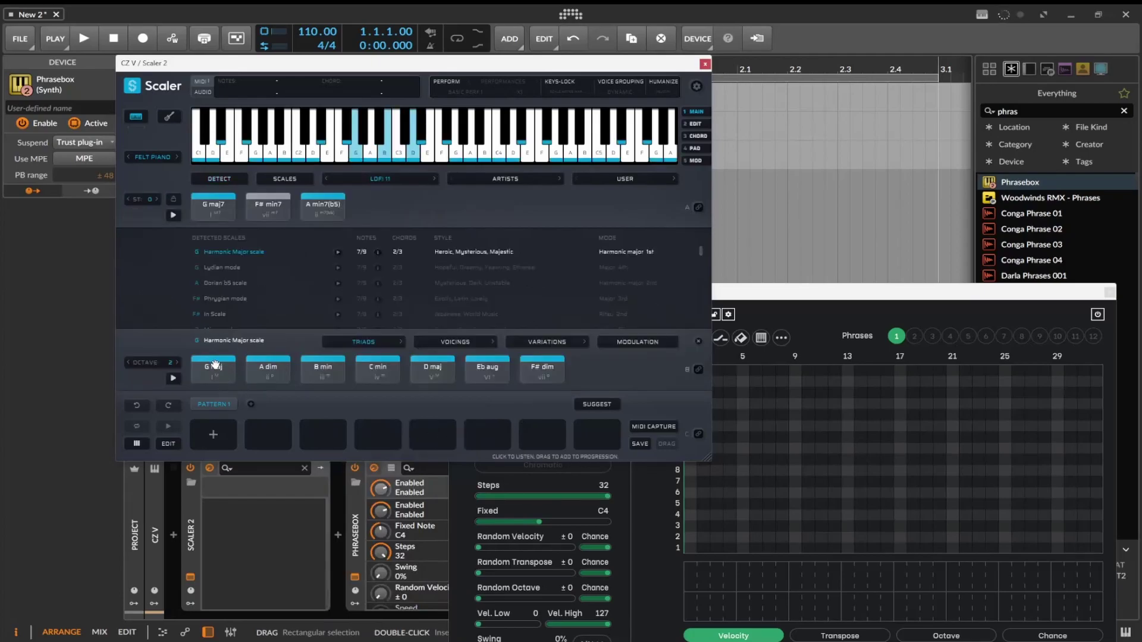
drag(215, 208, 205, 437)
drag(324, 208, 266, 431)
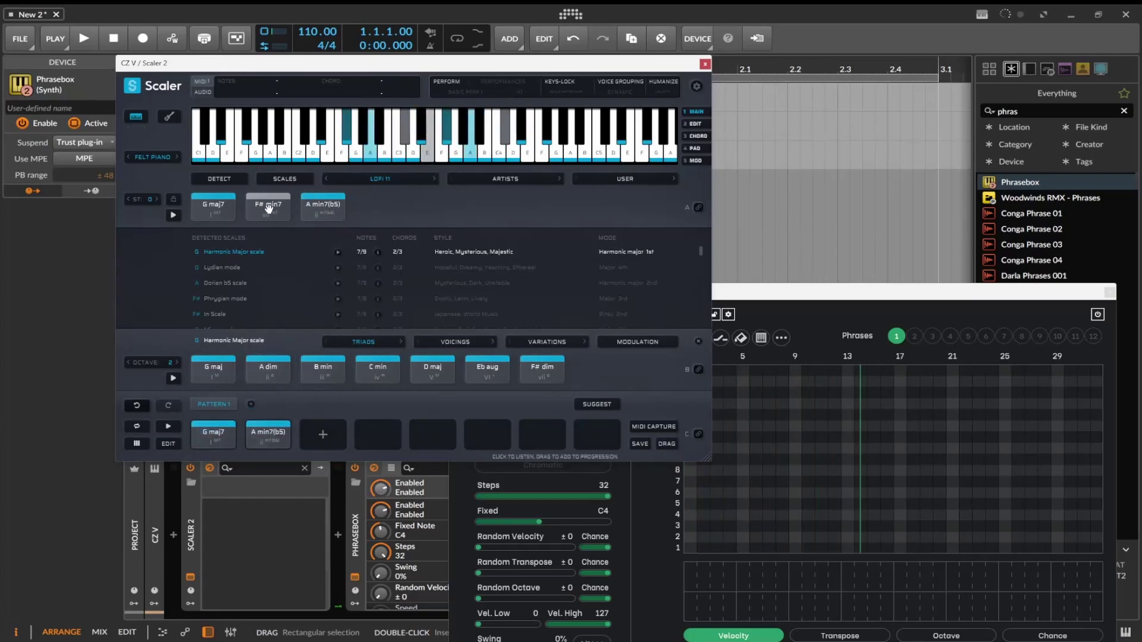
drag(269, 207, 323, 435)
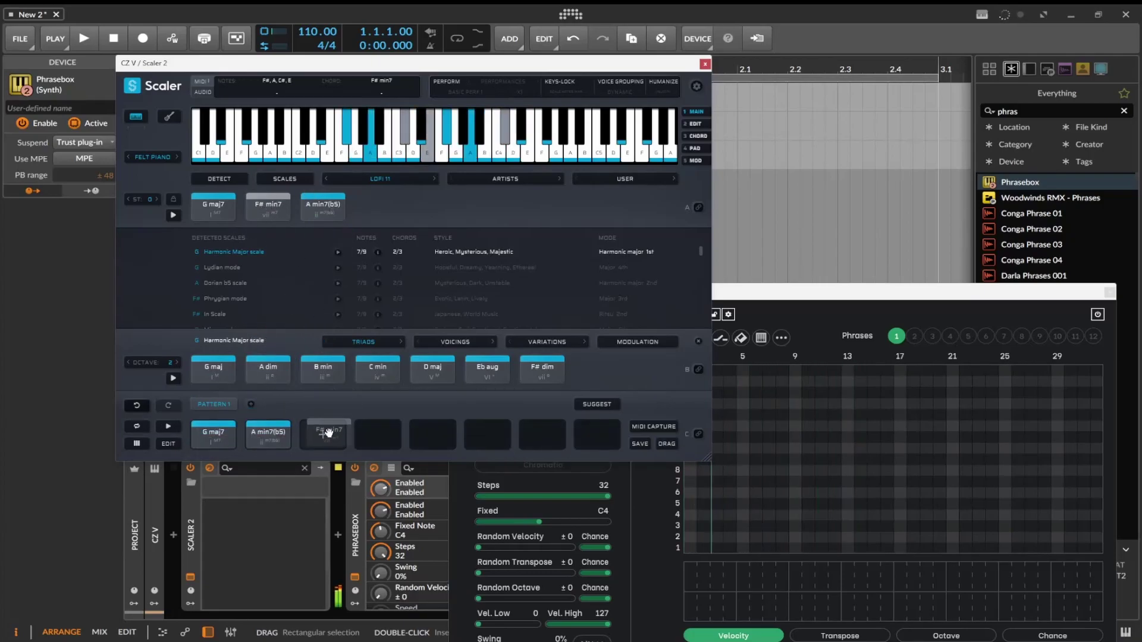
click(165, 426)
- Add a Phrasebox note on row 1 stretching from step 1 to about step 4
drag(828, 295, 549, 182)
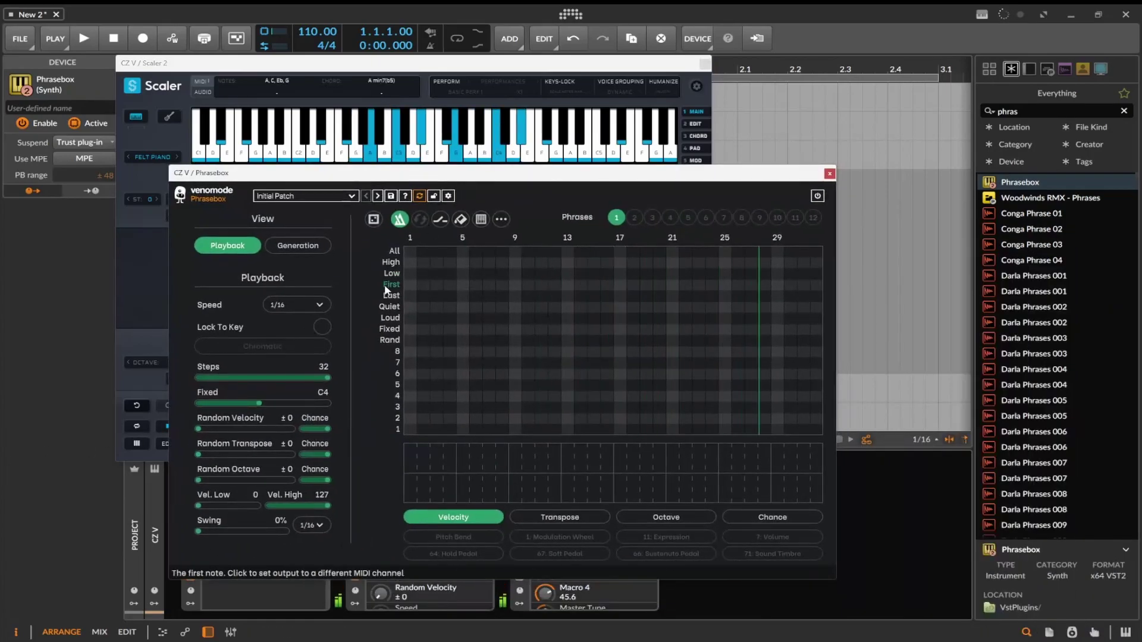
click(416, 429)
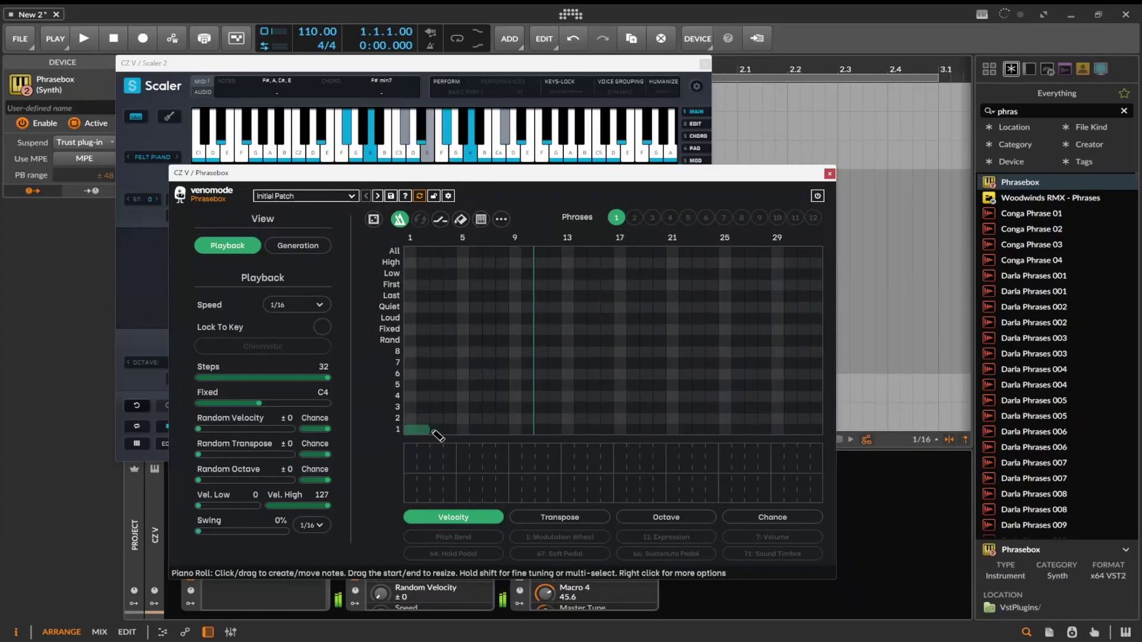
drag(437, 436, 456, 435)
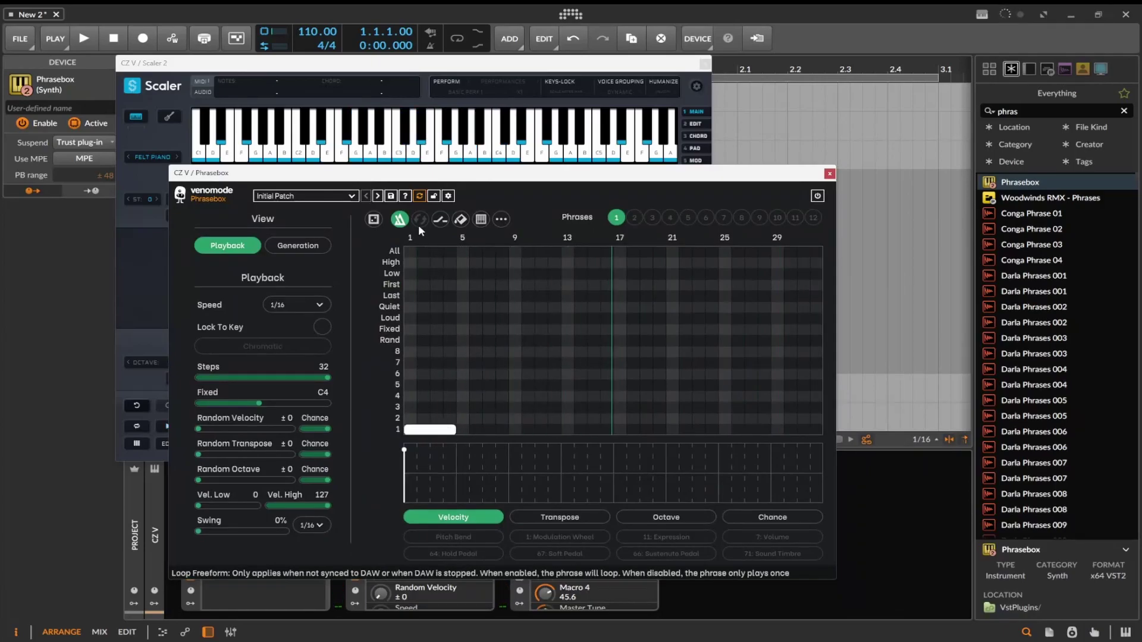
- Restart Scaler's chord pattern and place Phrasebox back in front beside it
drag(402, 67, 332, 60)
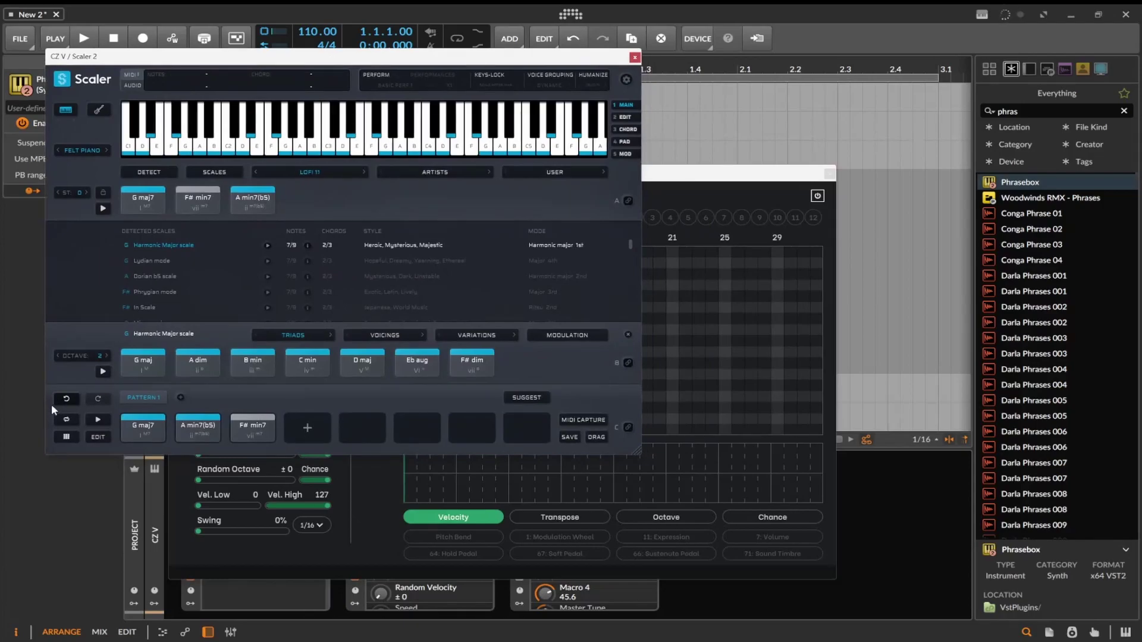
click(99, 420)
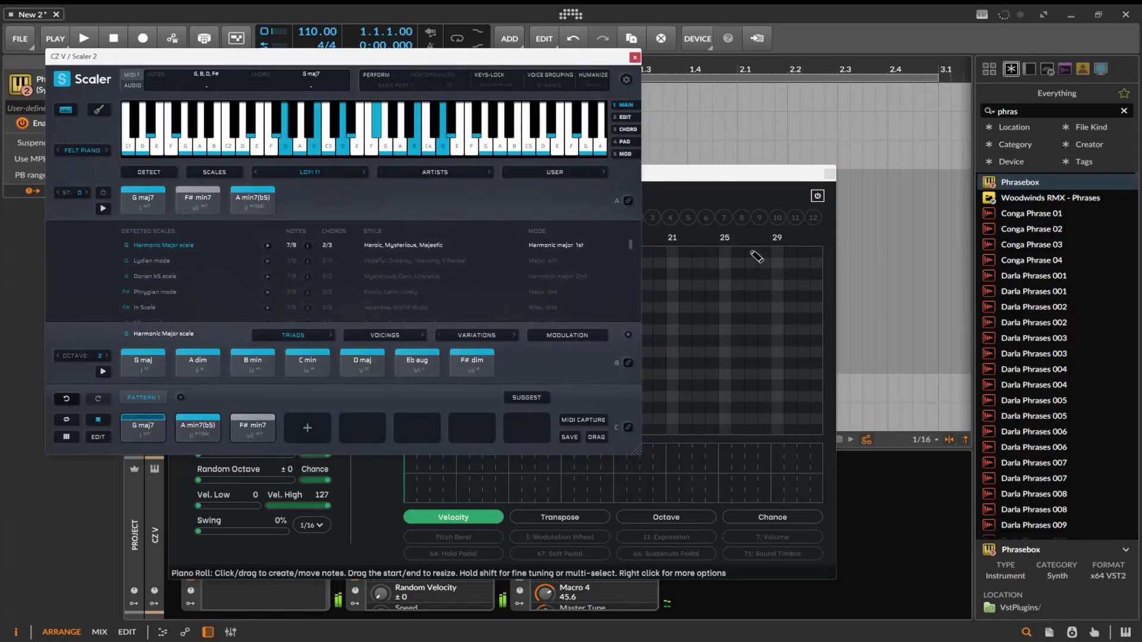
click(692, 172)
drag(692, 173, 877, 179)
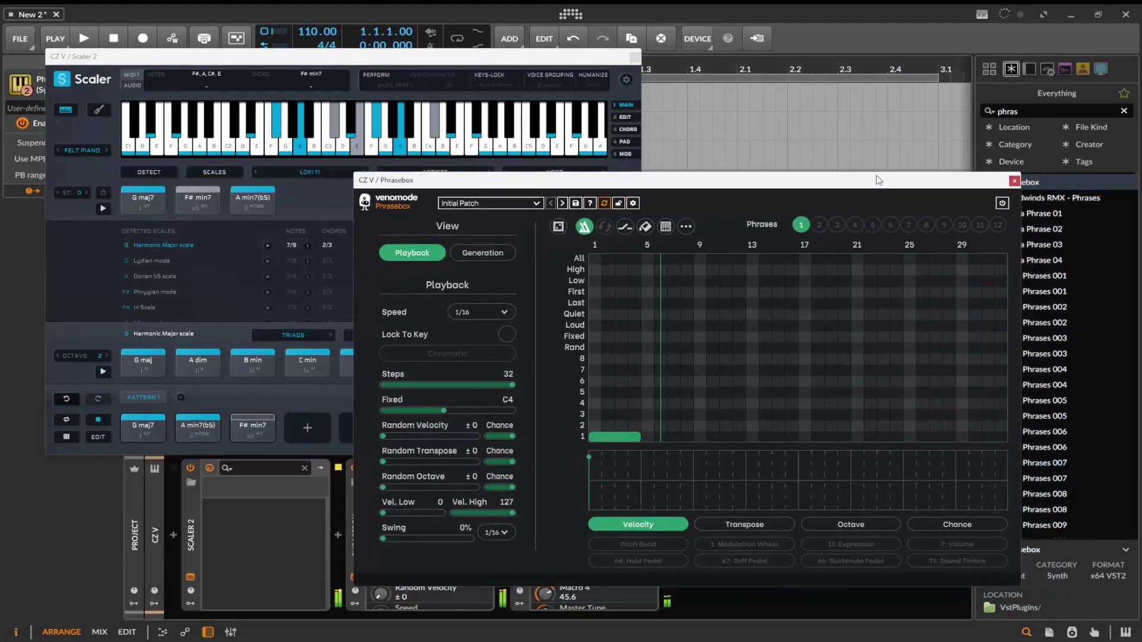
- Add note pairs on row 4 at steps 6–7 and on rows 6 and 3 at steps 10–11
click(660, 404)
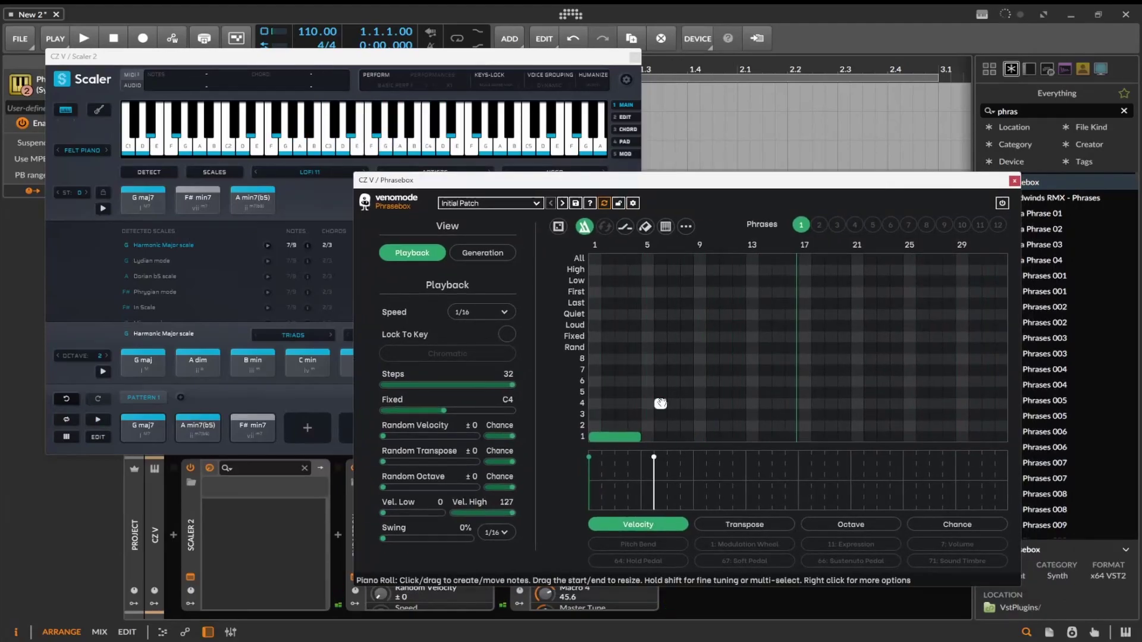
click(674, 404)
click(714, 381)
click(726, 381)
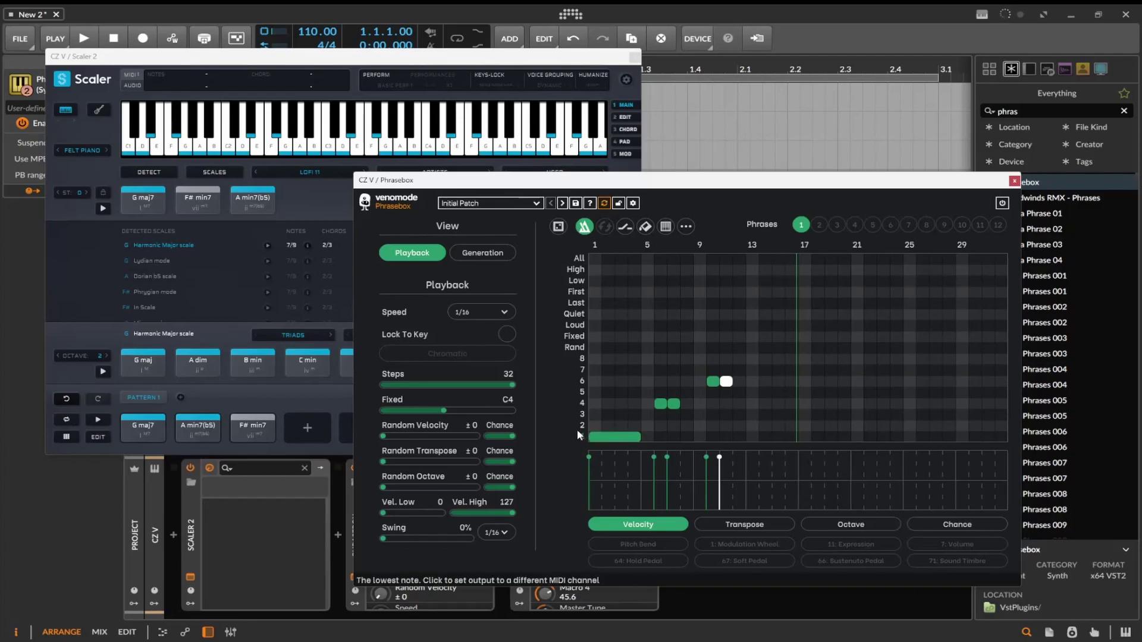
click(726, 414)
click(714, 414)
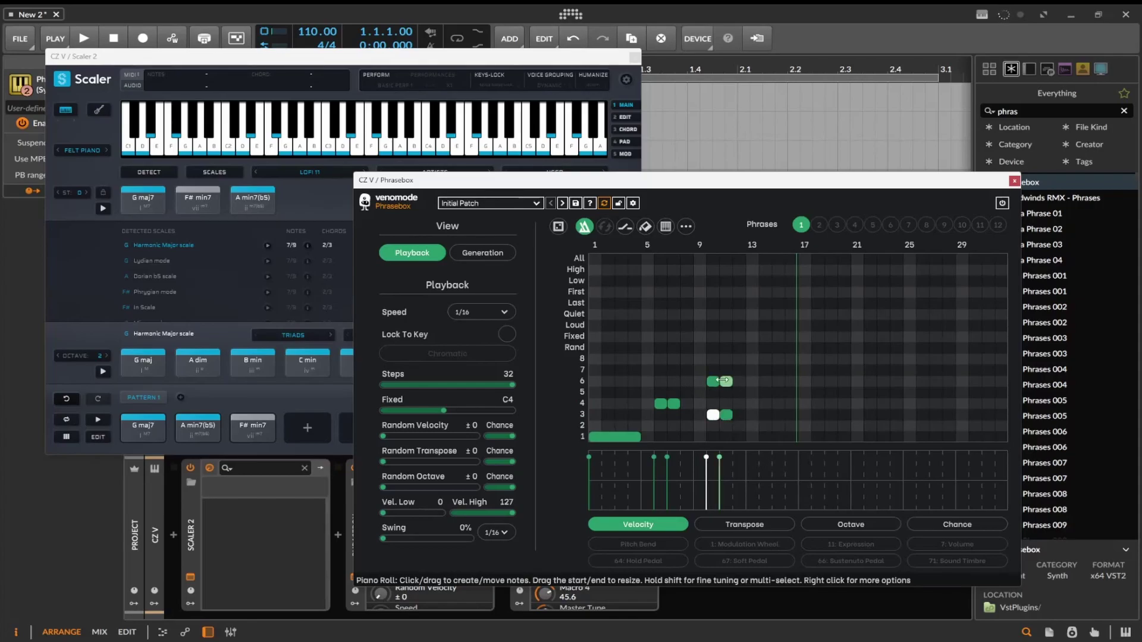
- Audition F# min7, then select the row-6 note at step 11 and check its options
click(274, 417)
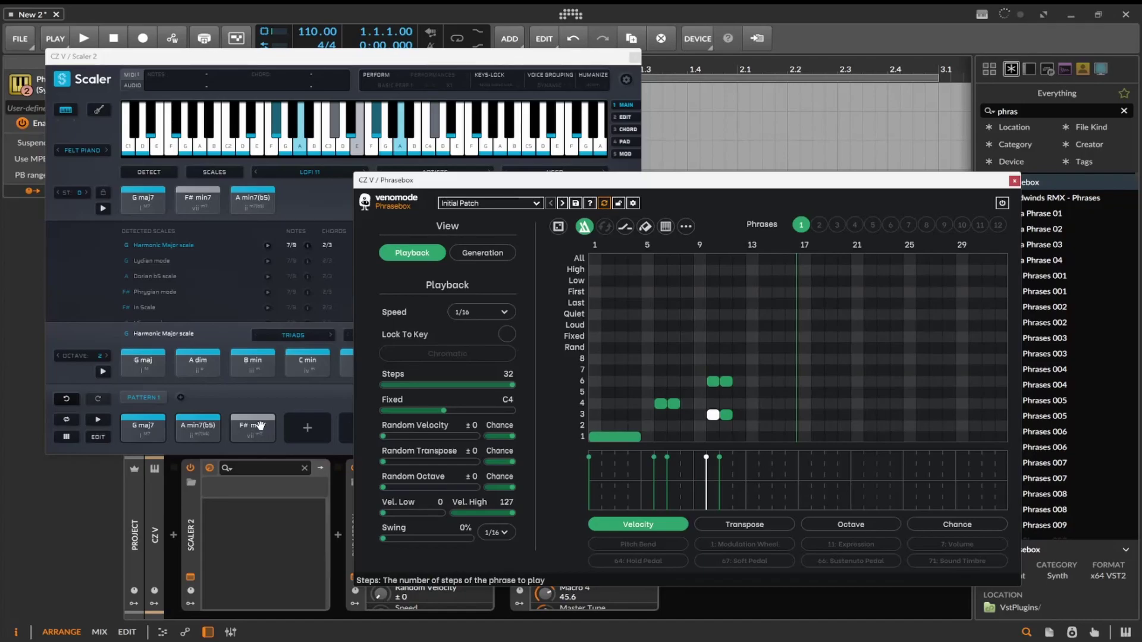
click(714, 381)
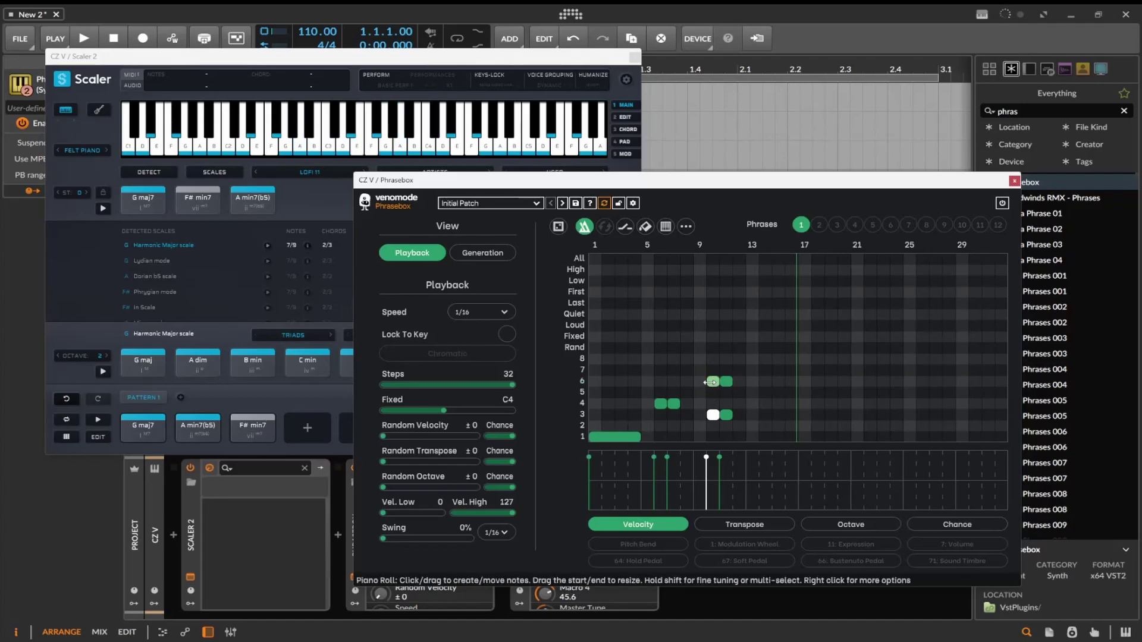
click(726, 381)
click(714, 382)
click(724, 381)
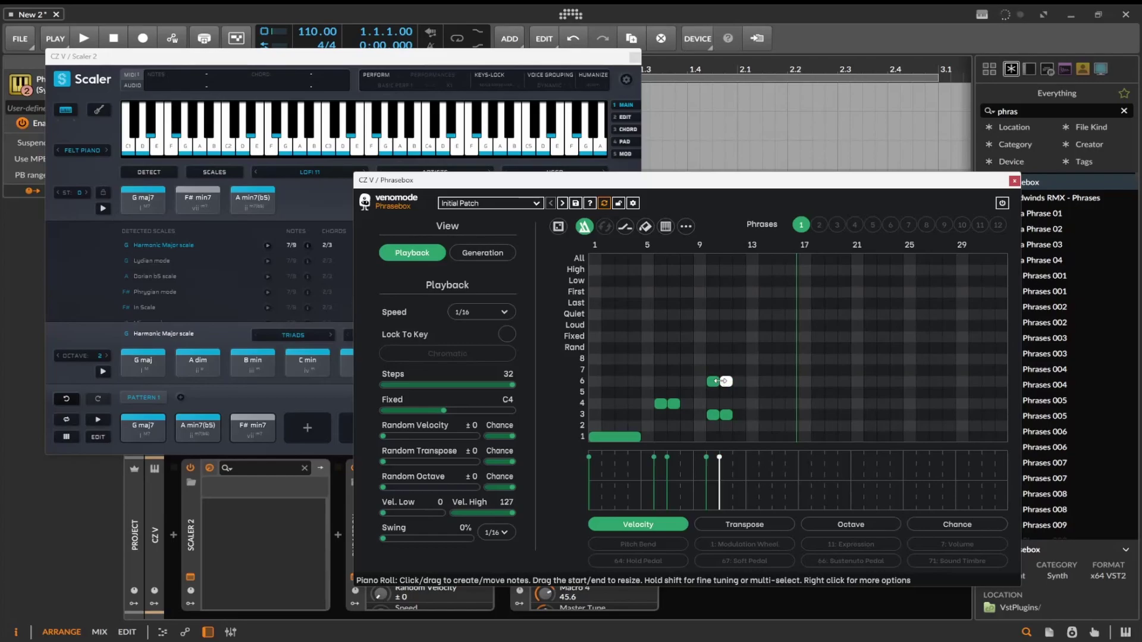
right_click(723, 381)
click(732, 387)
- Add Fixed-row notes at steps 14 and 16, plus notes at steps 21, 26 and 29
click(765, 336)
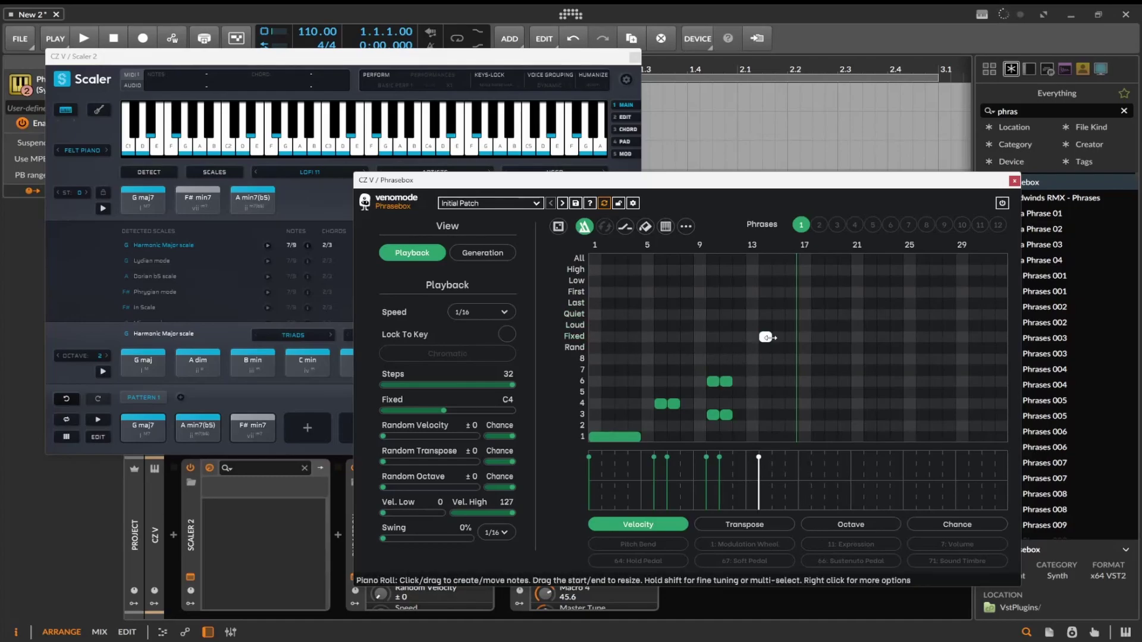
click(792, 336)
click(857, 414)
click(923, 393)
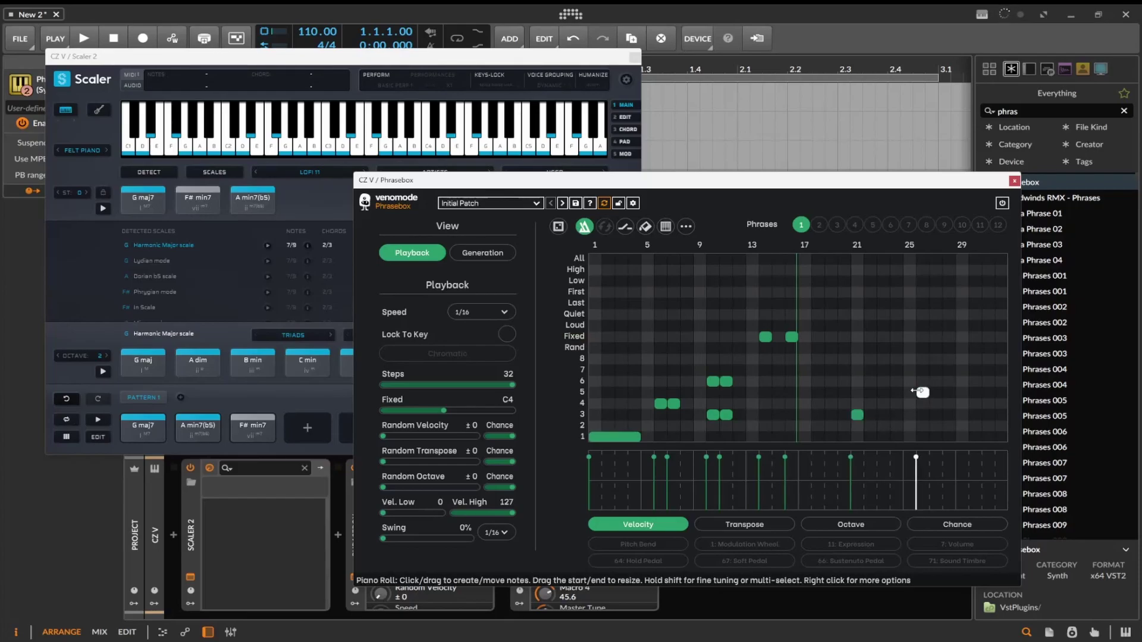
click(962, 360)
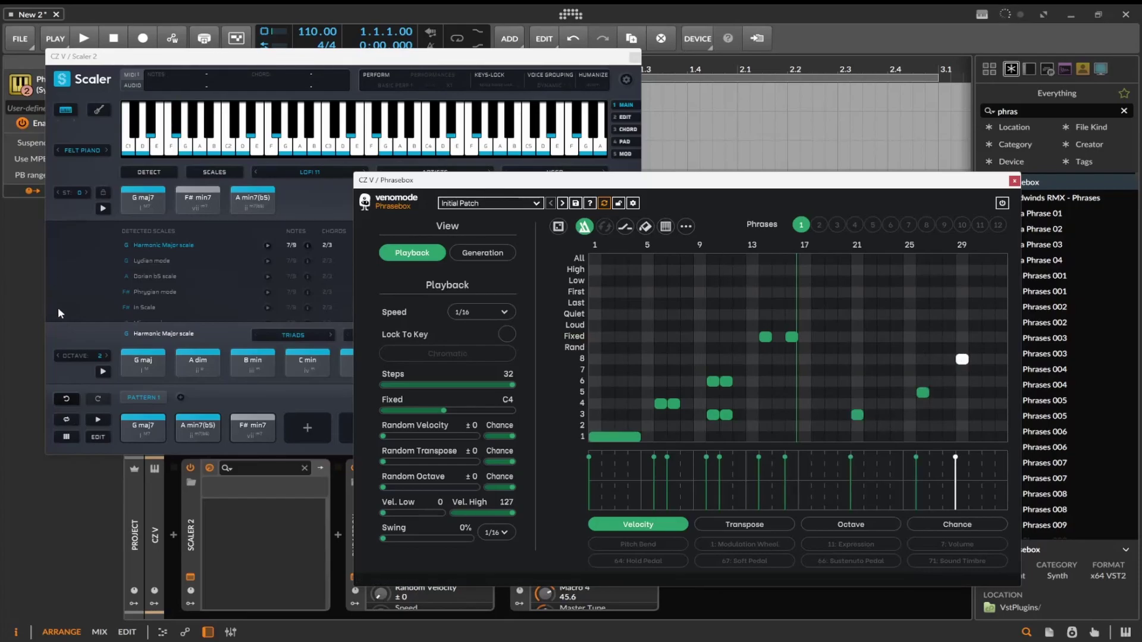
- Play Scaler's progression, then add Rand-row notes at steps 14, 15, 16 and 18
click(94, 419)
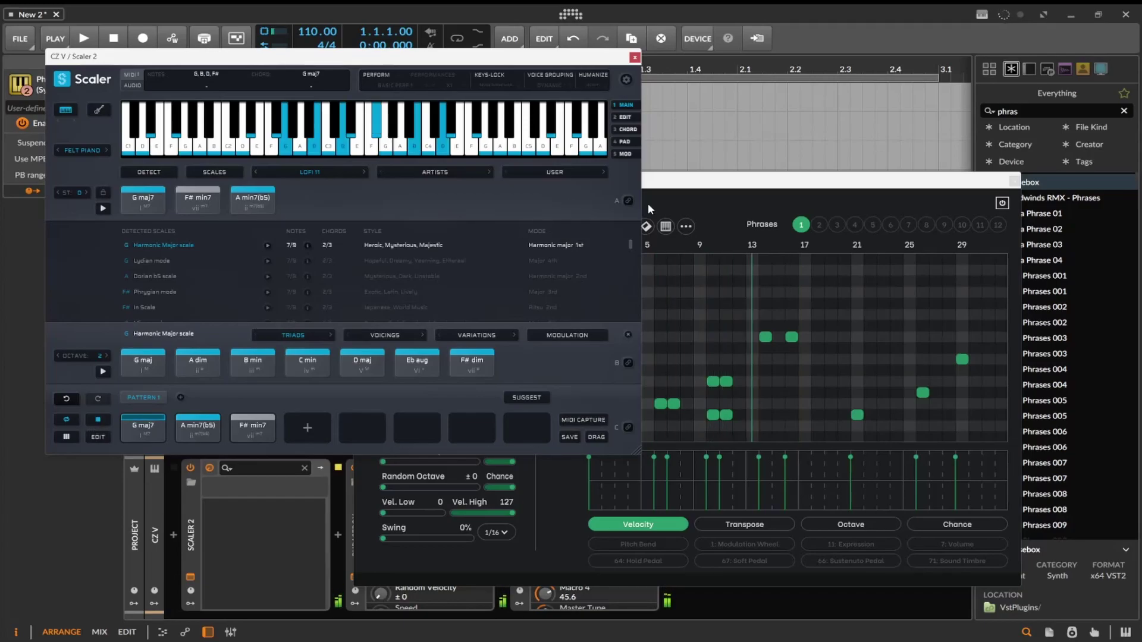
click(708, 181)
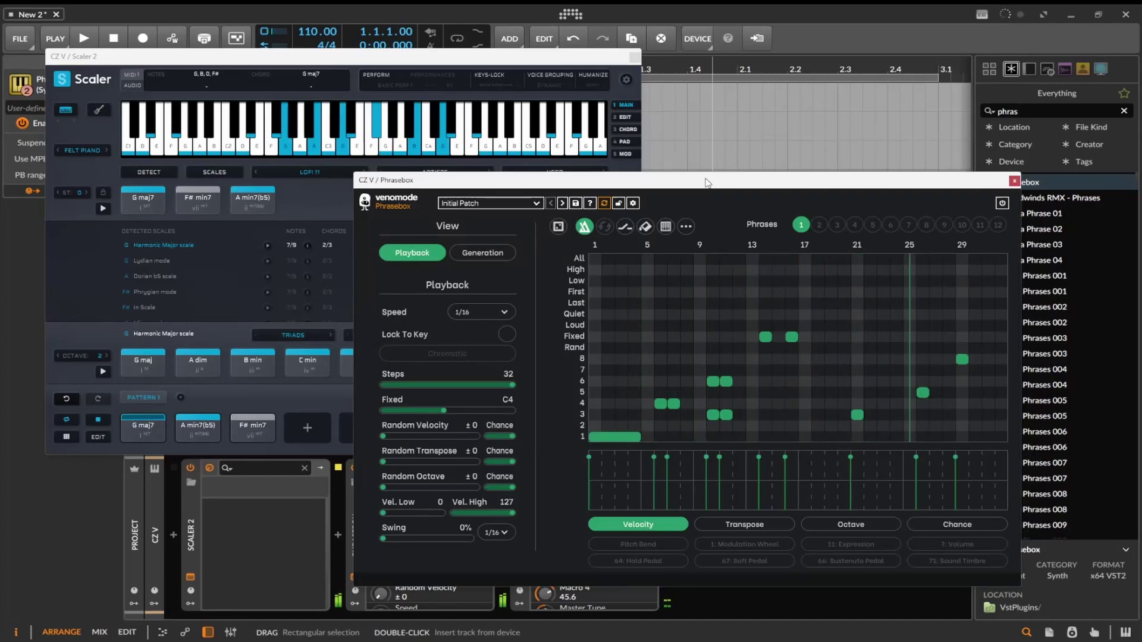
click(766, 348)
click(778, 348)
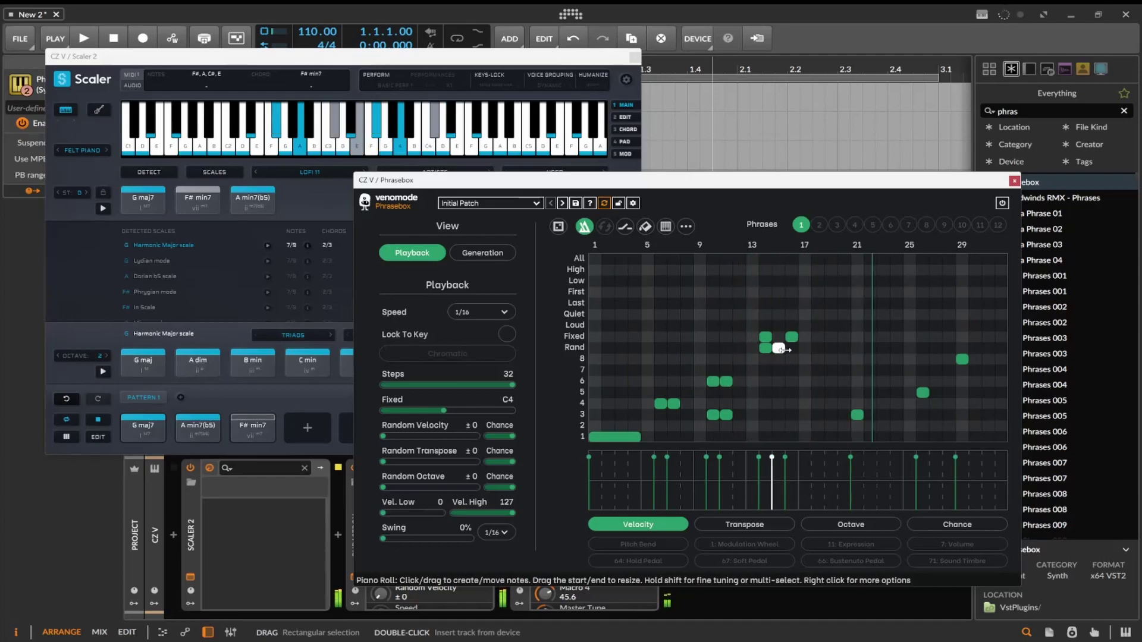
click(792, 348)
click(818, 348)
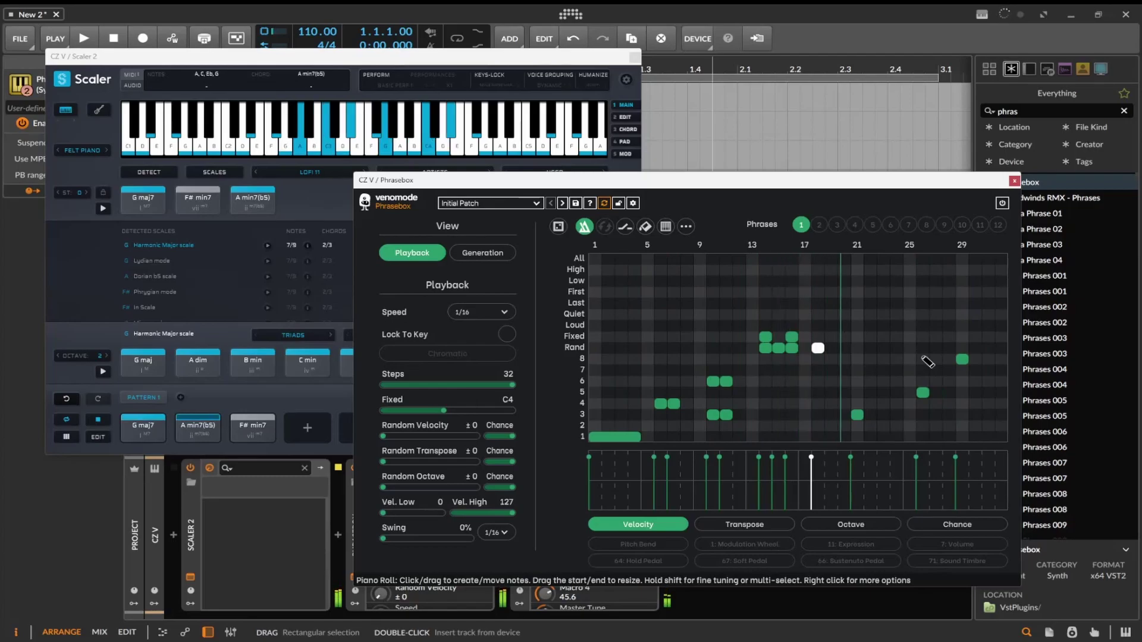
- Turn on automatic filling of missing notes, keeping the fill amount at 8
click(647, 229)
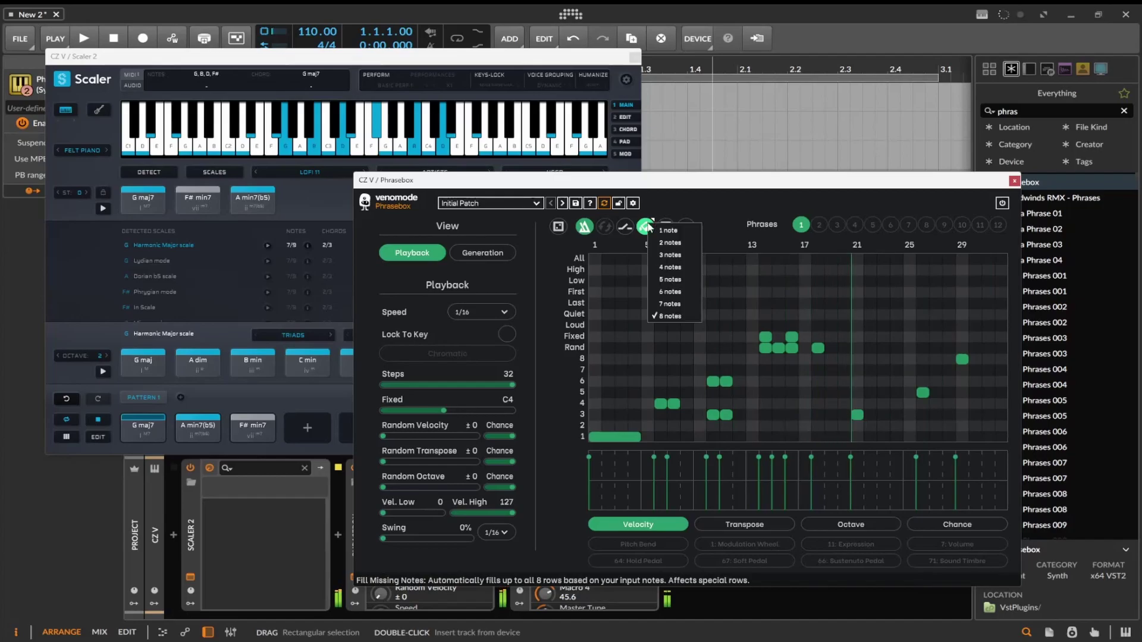
click(700, 209)
click(687, 228)
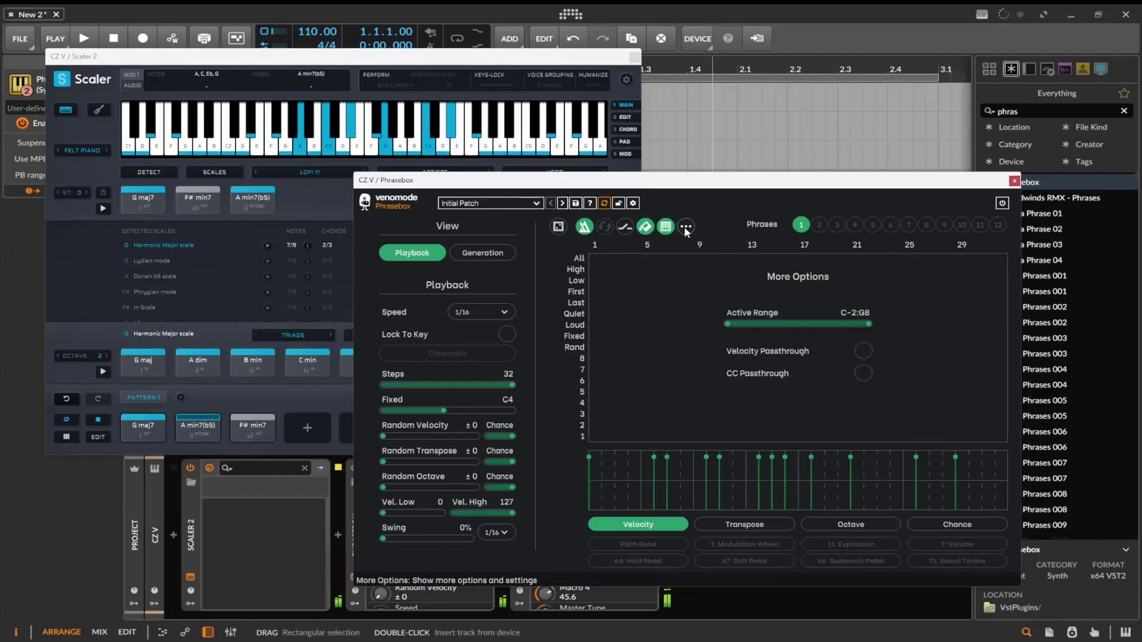
click(685, 227)
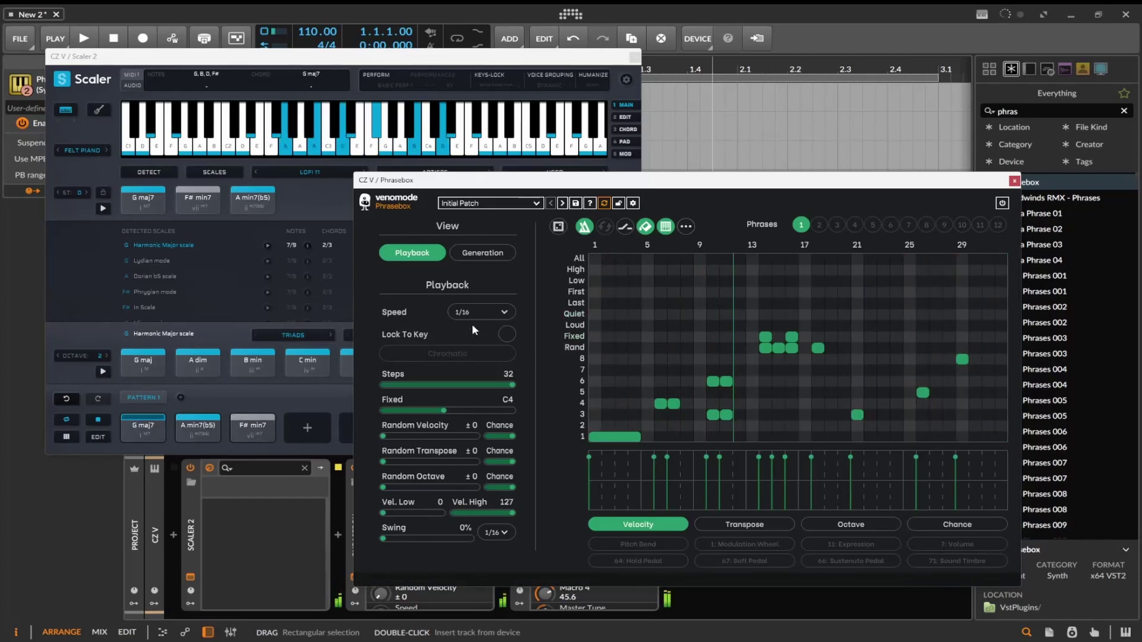
- Play the phrase briefly over Scaler's chords, then bring Phrasebox back to the front
key(space)
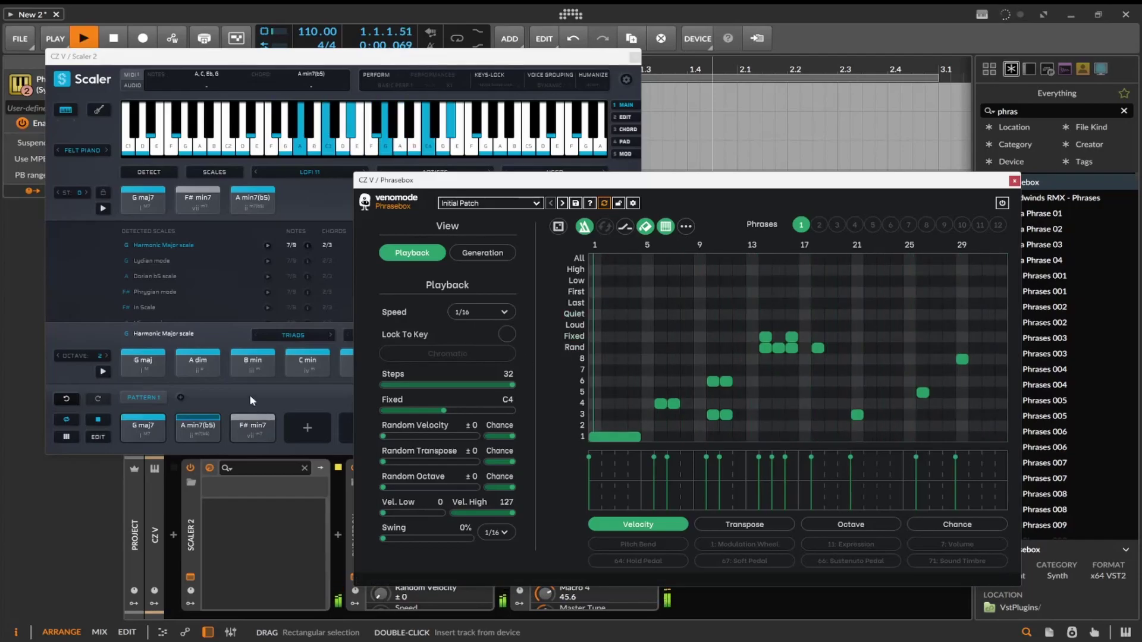
key(space)
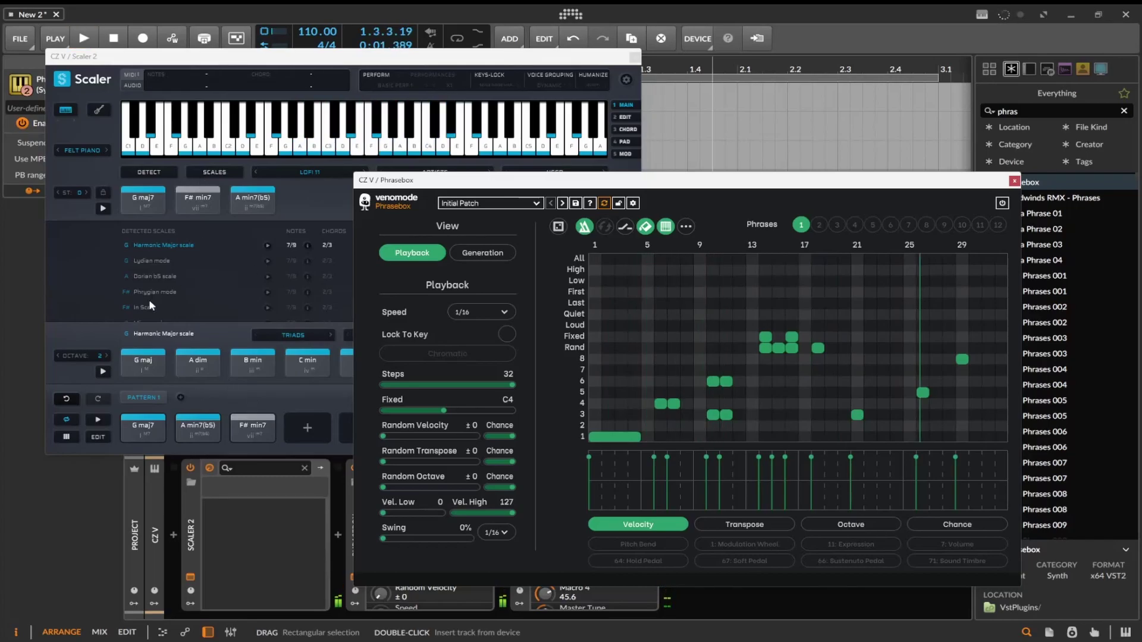
click(71, 423)
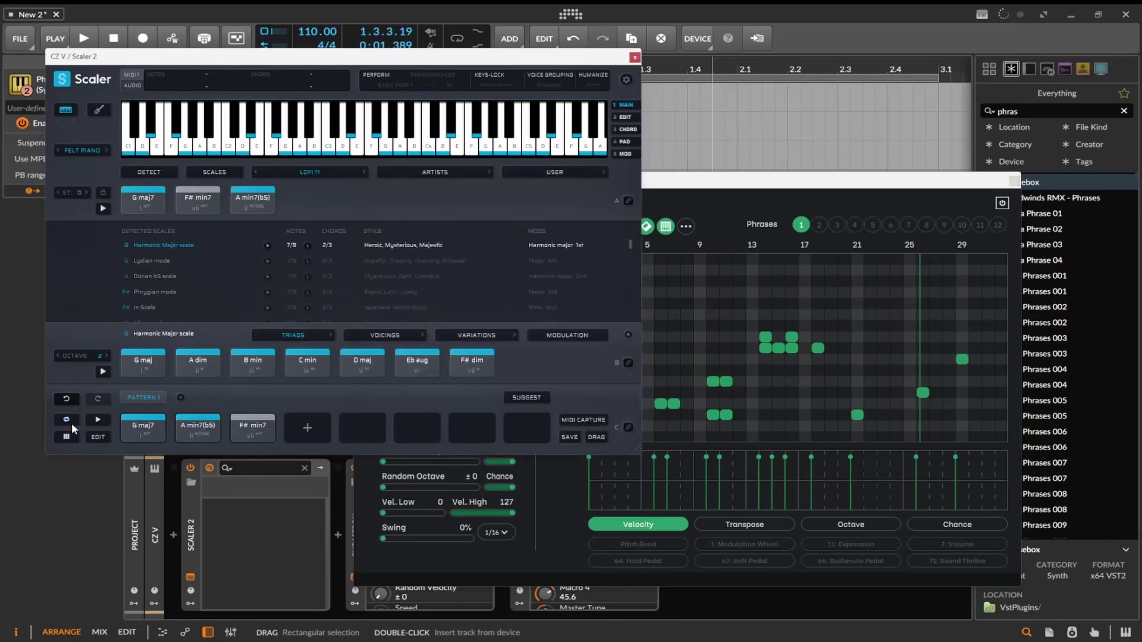
click(480, 554)
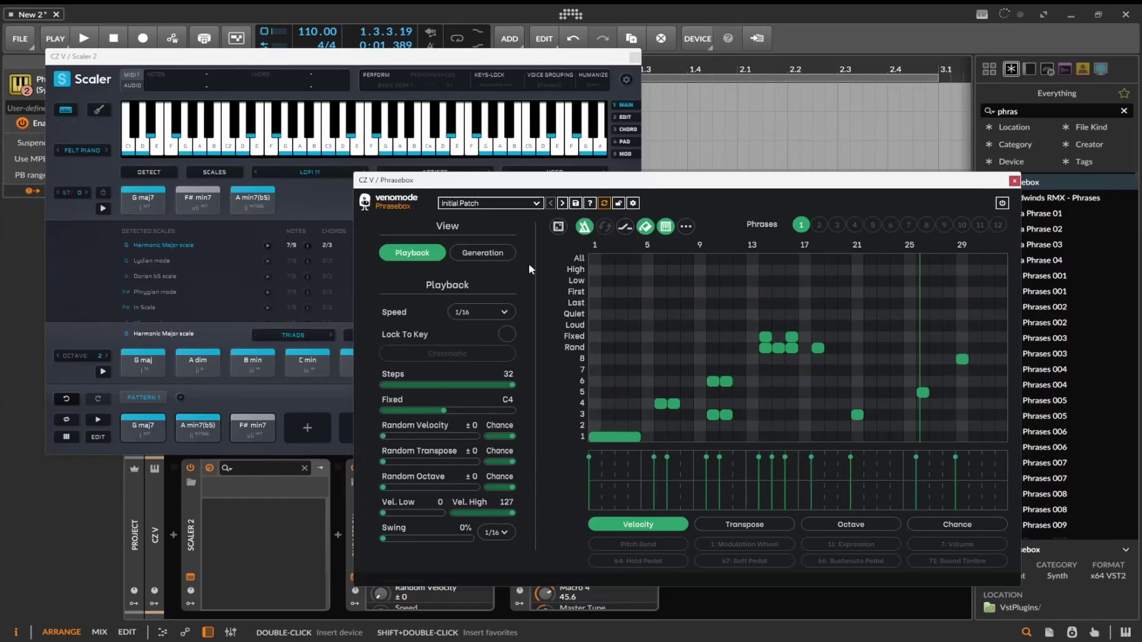
- Load the Agitated melody preset from Phrasebox's preset list
click(513, 206)
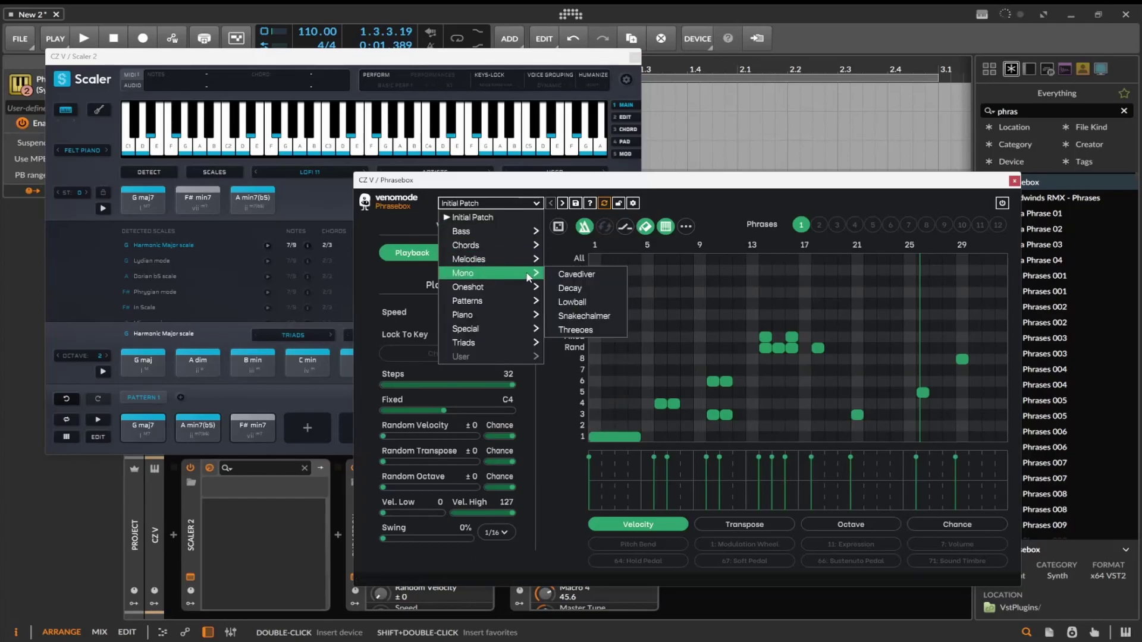
mouse_move(534, 263)
click(575, 262)
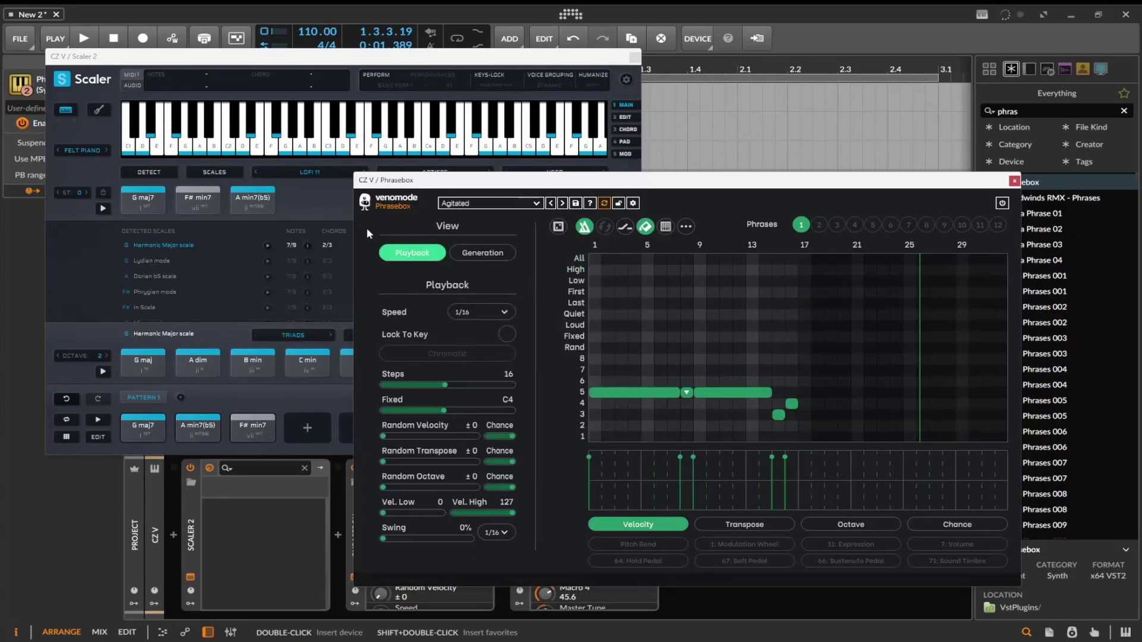
- Audition Agitated with Scaler's chord pattern, then advance to the Dinky preset
key(space)
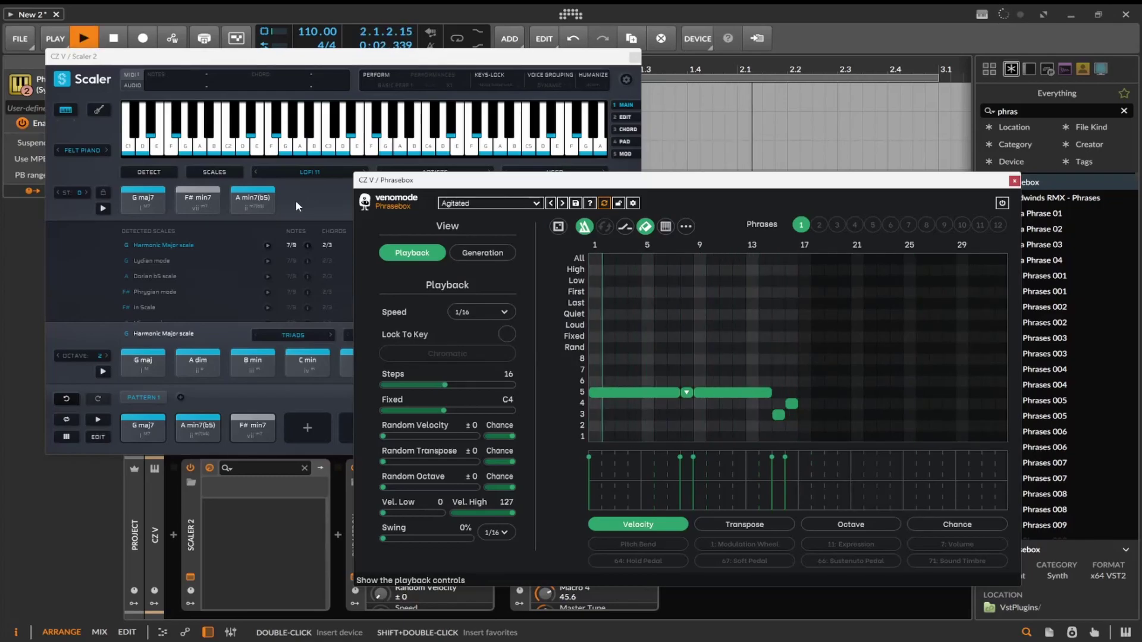
key(space)
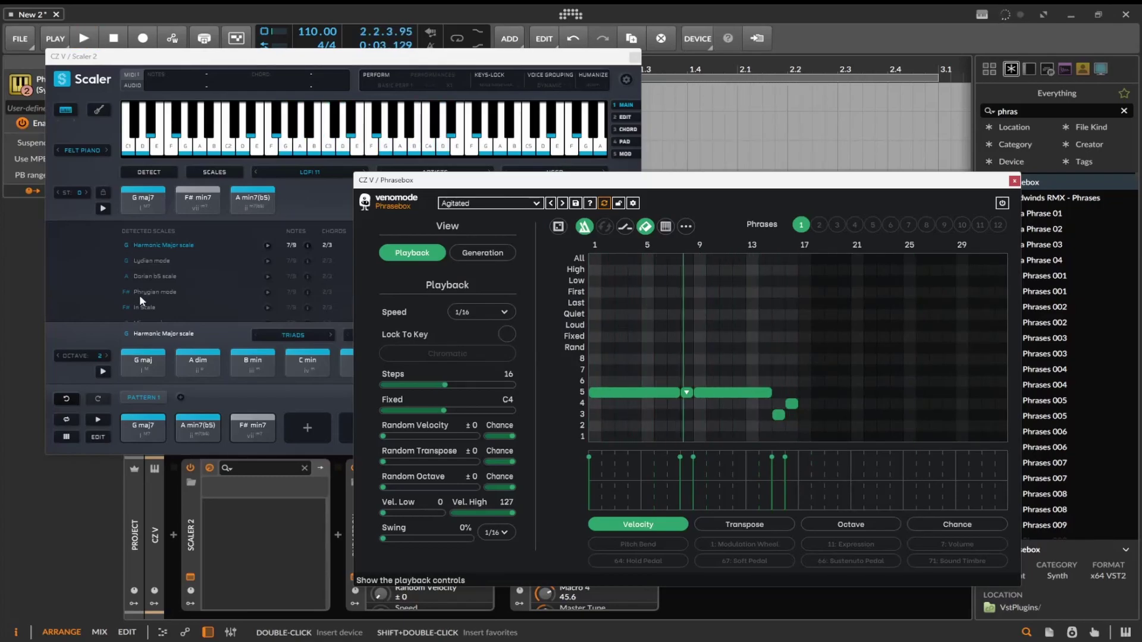
click(96, 420)
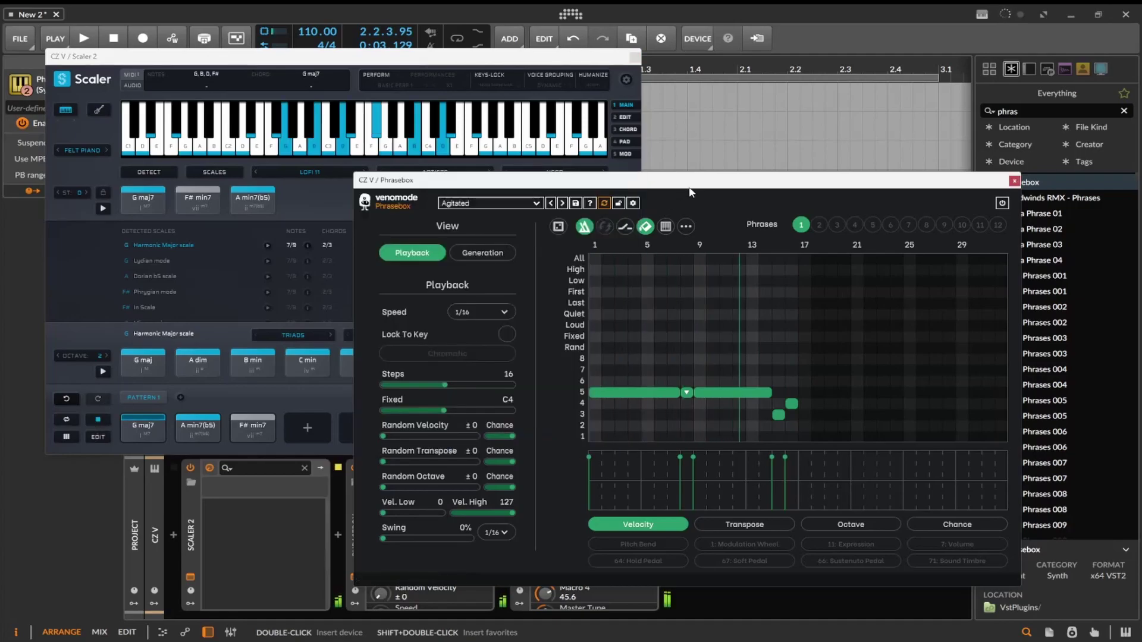
click(563, 204)
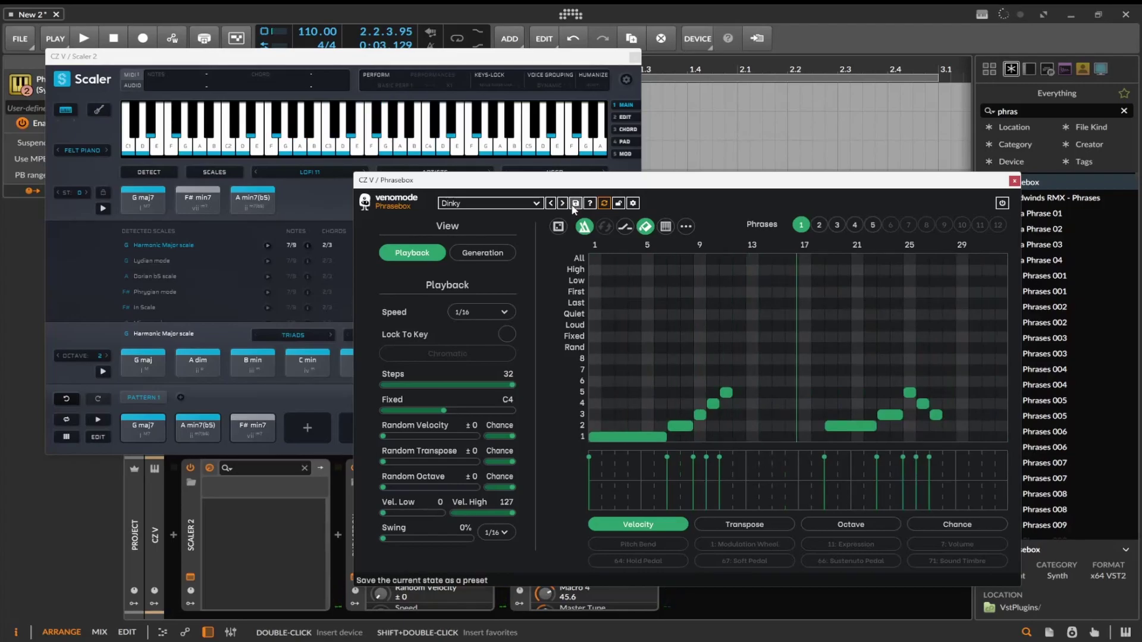
- Loop Scaler's chords and advance Phrasebox through Driftwood, Ford and Lee to Sirens
click(73, 420)
click(688, 199)
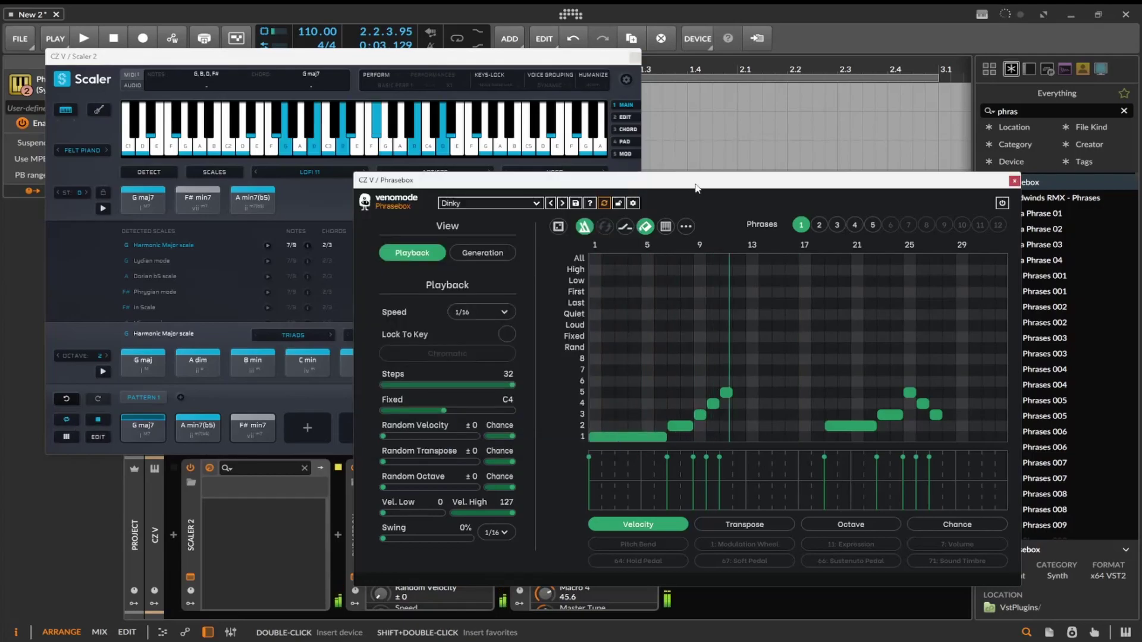
click(562, 203)
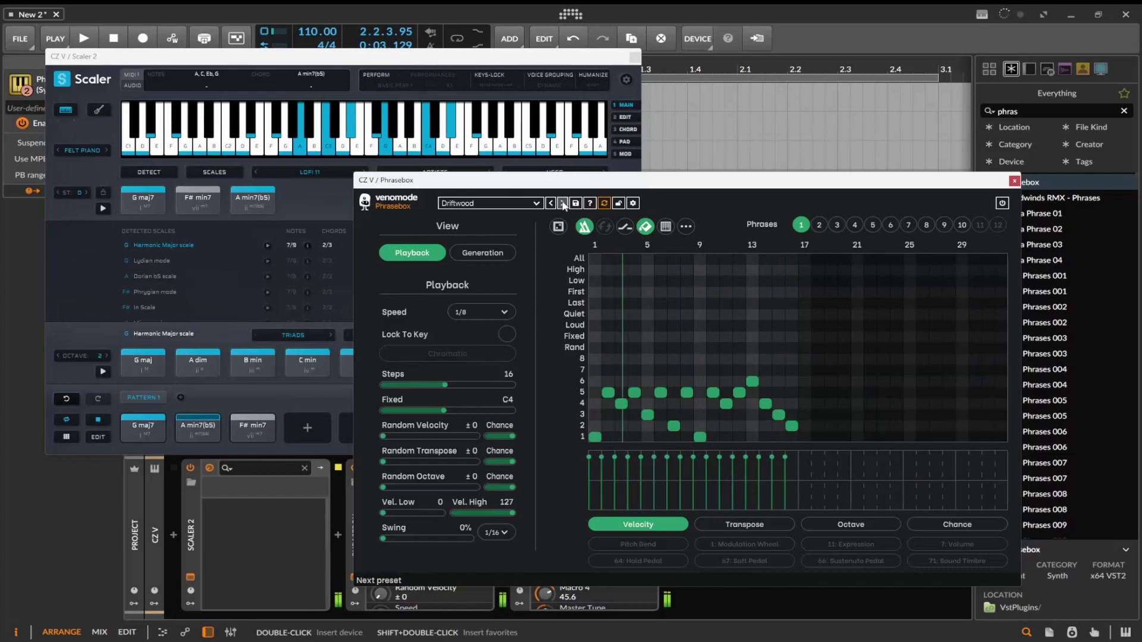
click(563, 203)
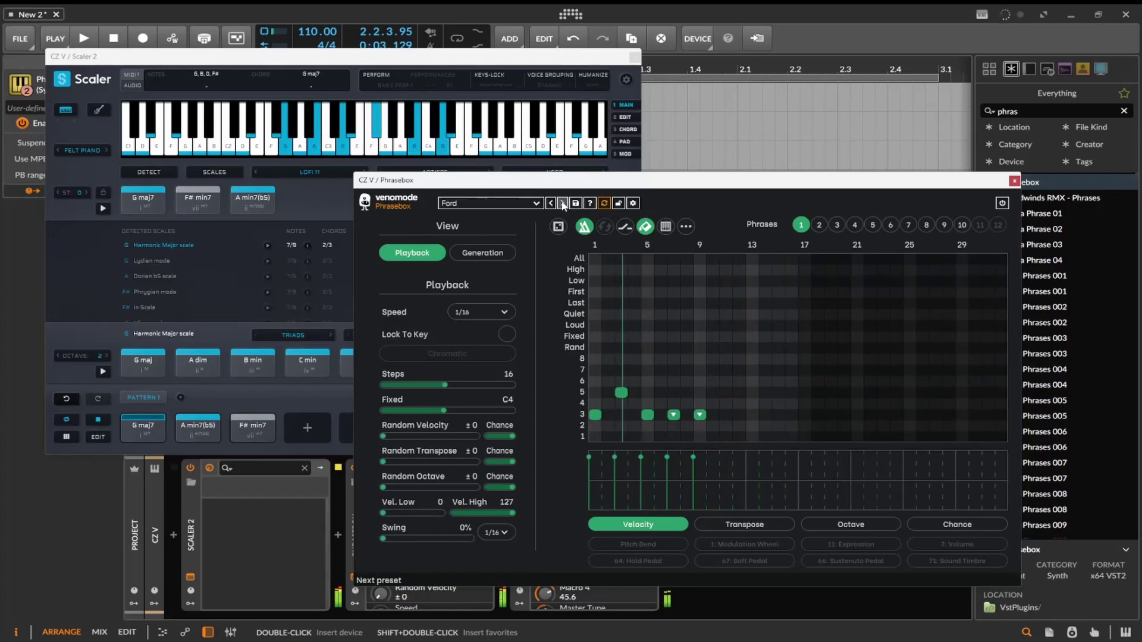
click(562, 203)
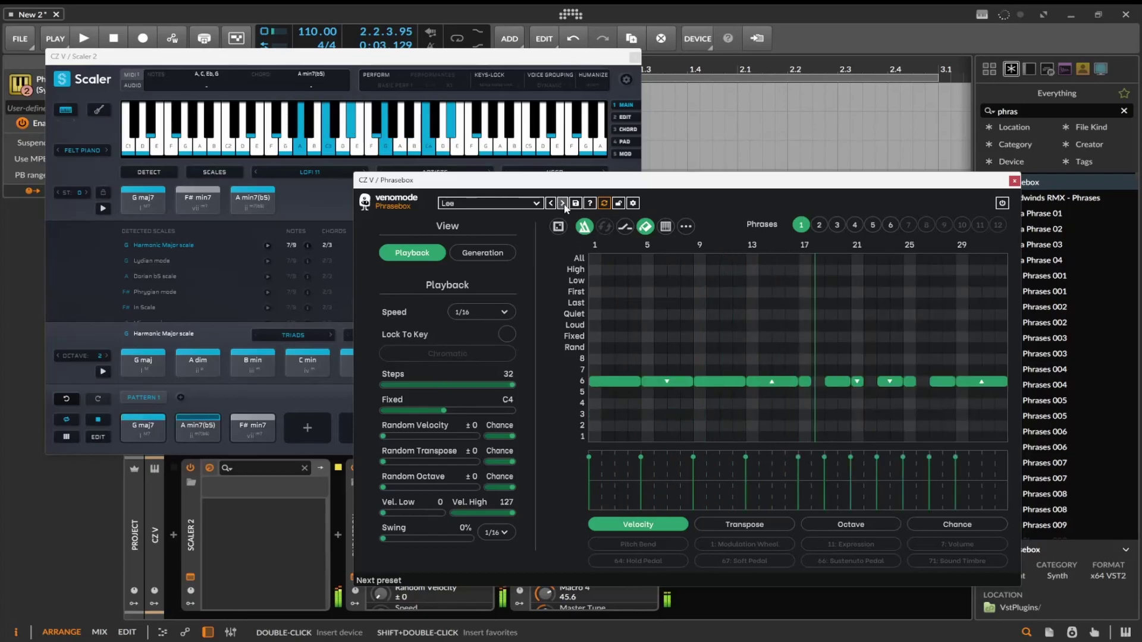
click(562, 203)
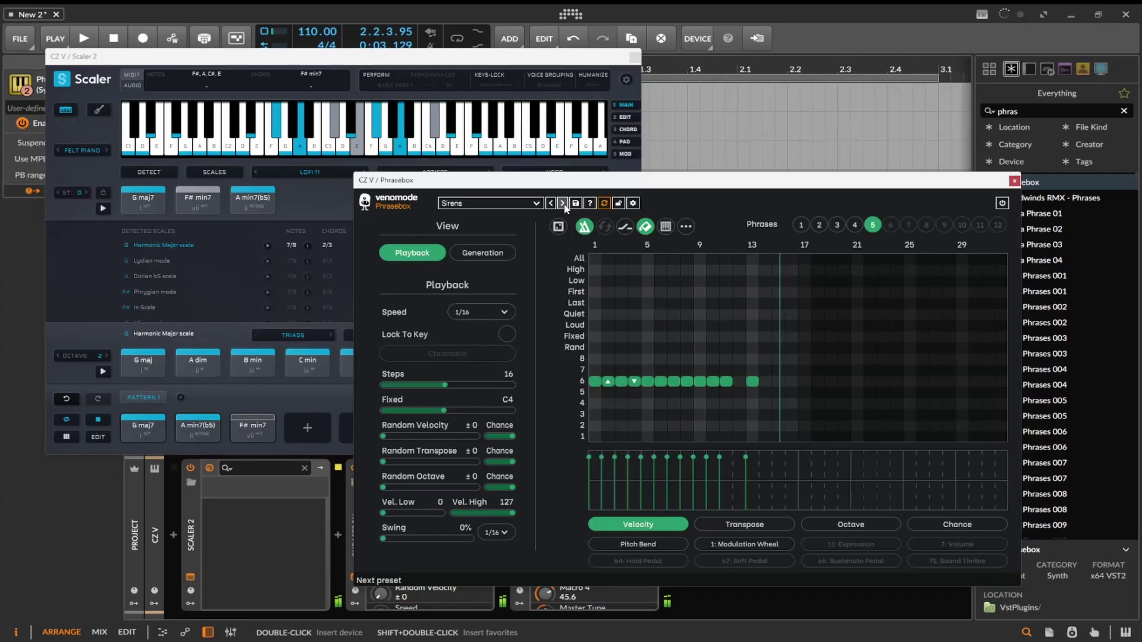
- View the Transpose, Octave, Chance and Pitch Bend lanes and start playback
mouse_move(630, 504)
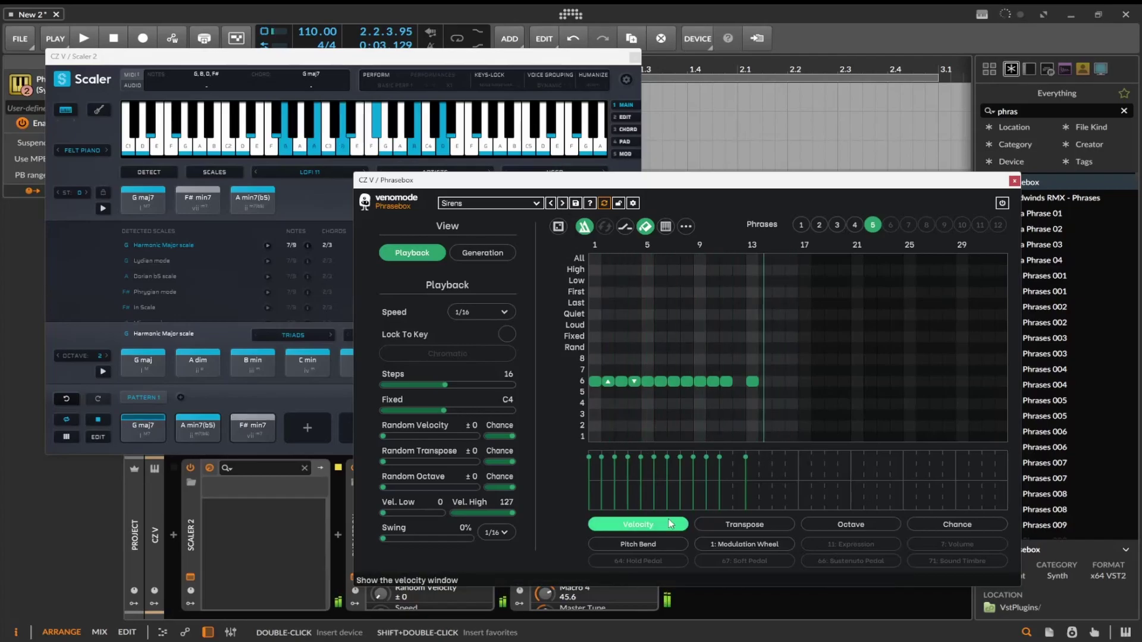
click(767, 518)
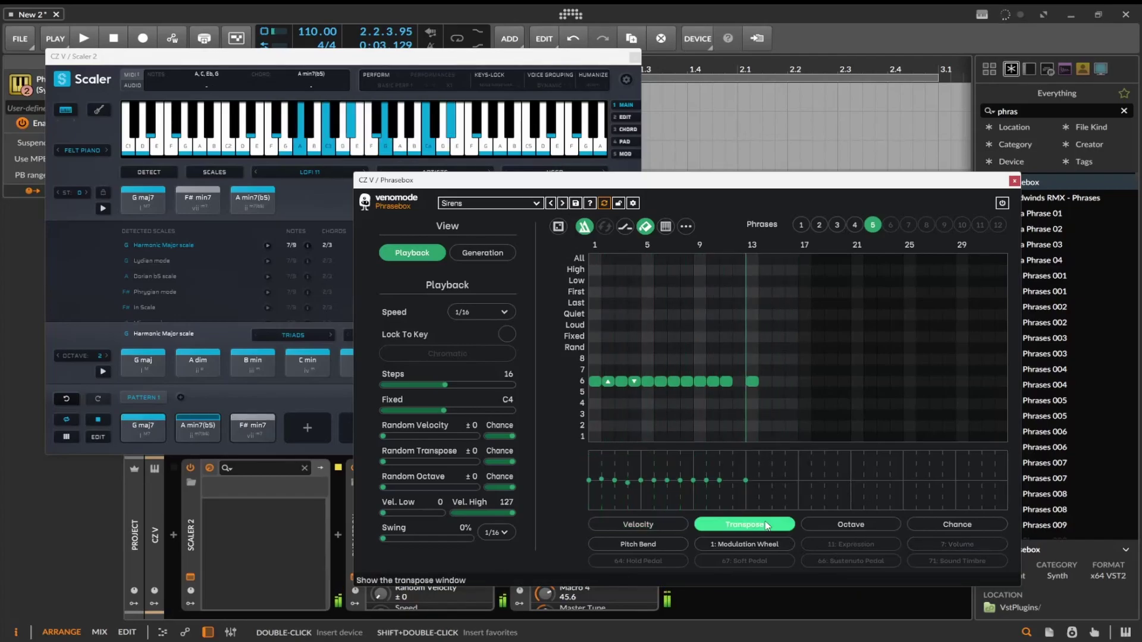
click(828, 523)
click(933, 527)
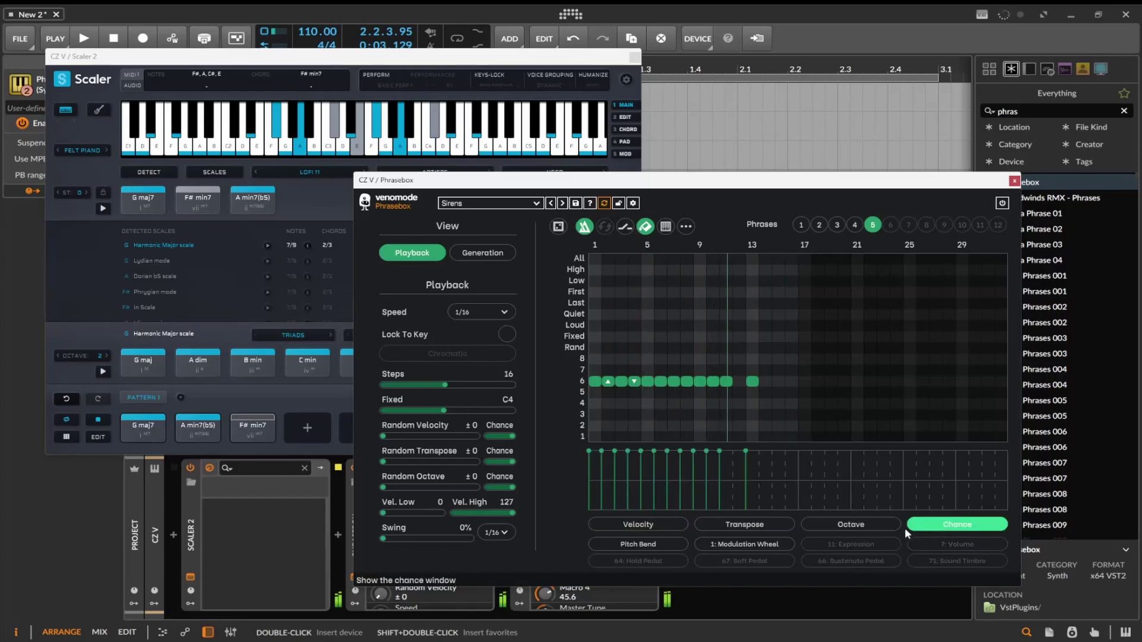
click(670, 546)
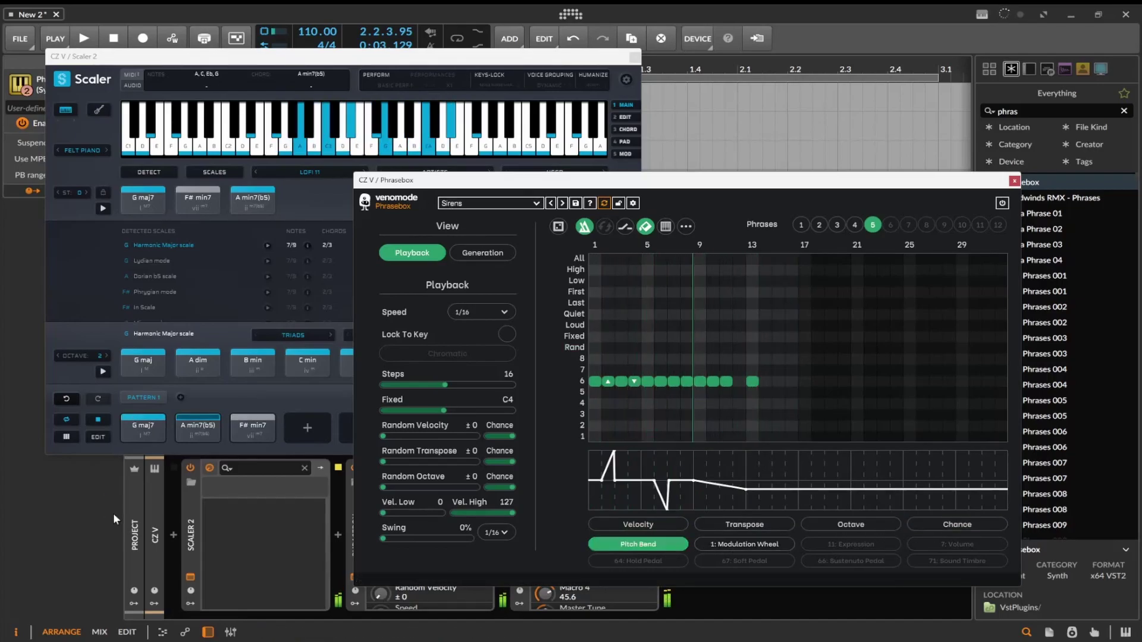
key(space)
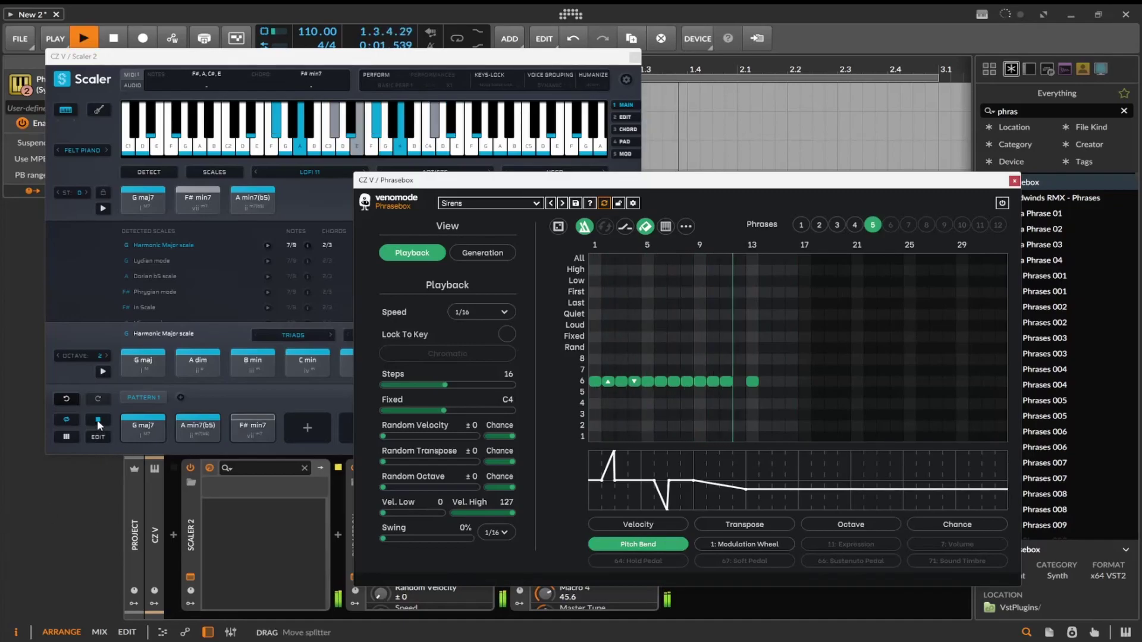
click(126, 444)
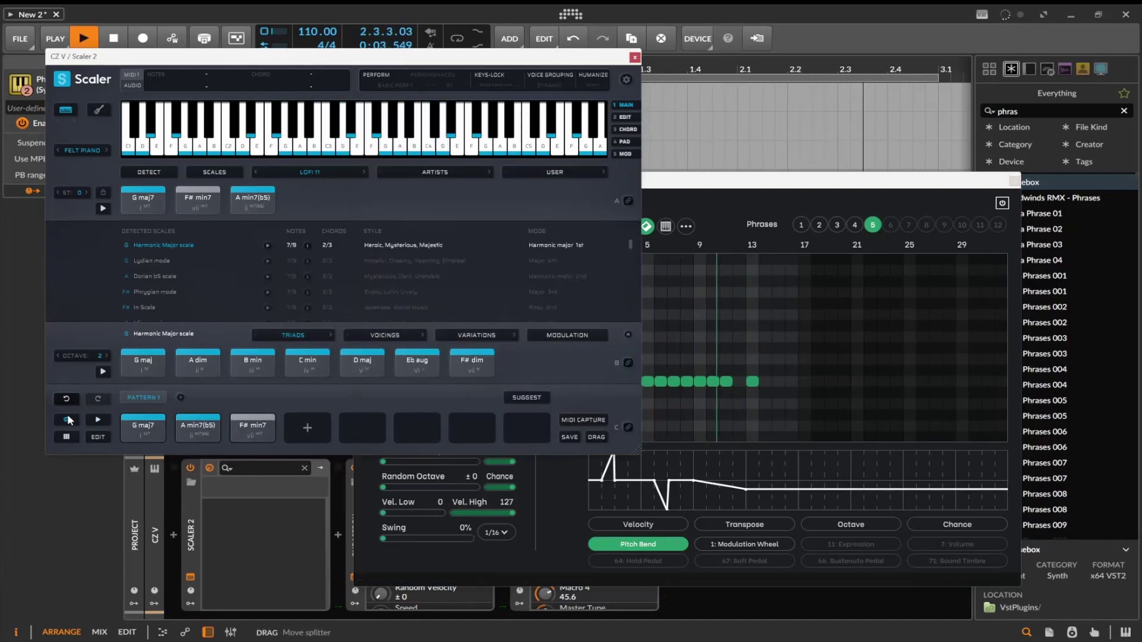
click(731, 189)
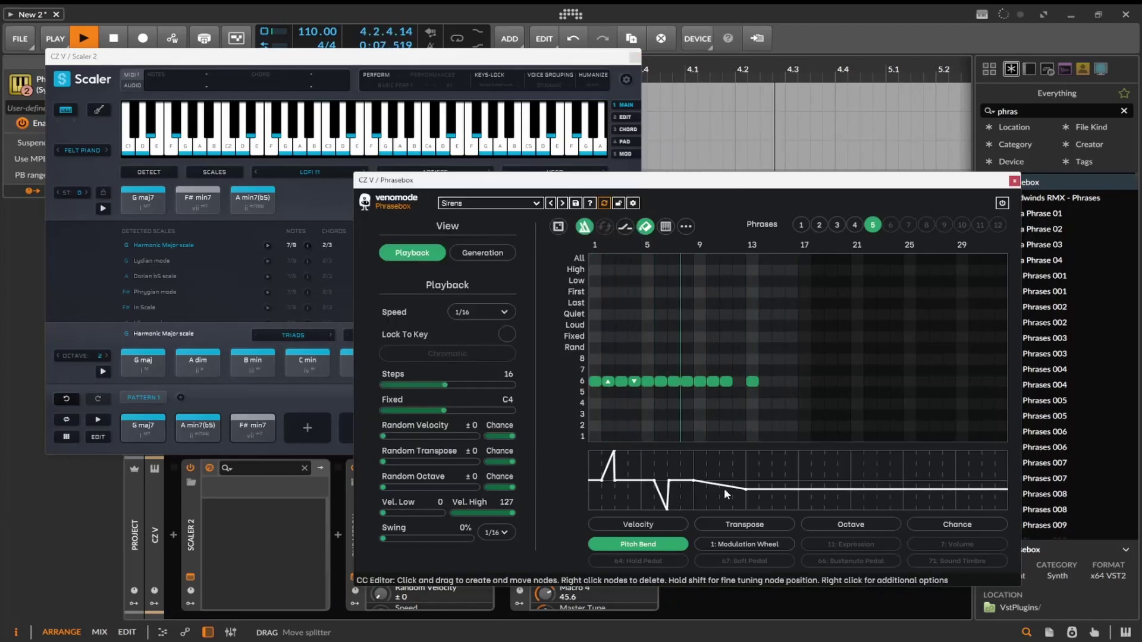
- Cycle from Velocity through the lanes to the Modulation Wheel curve, then check the note options
click(639, 526)
click(745, 525)
click(851, 524)
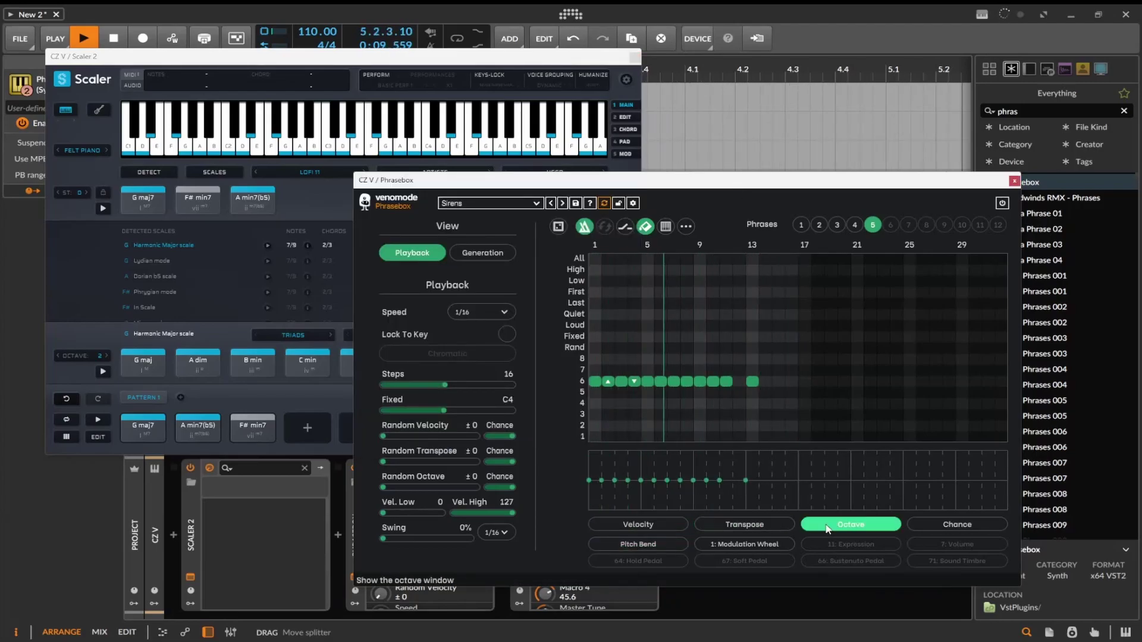
click(923, 526)
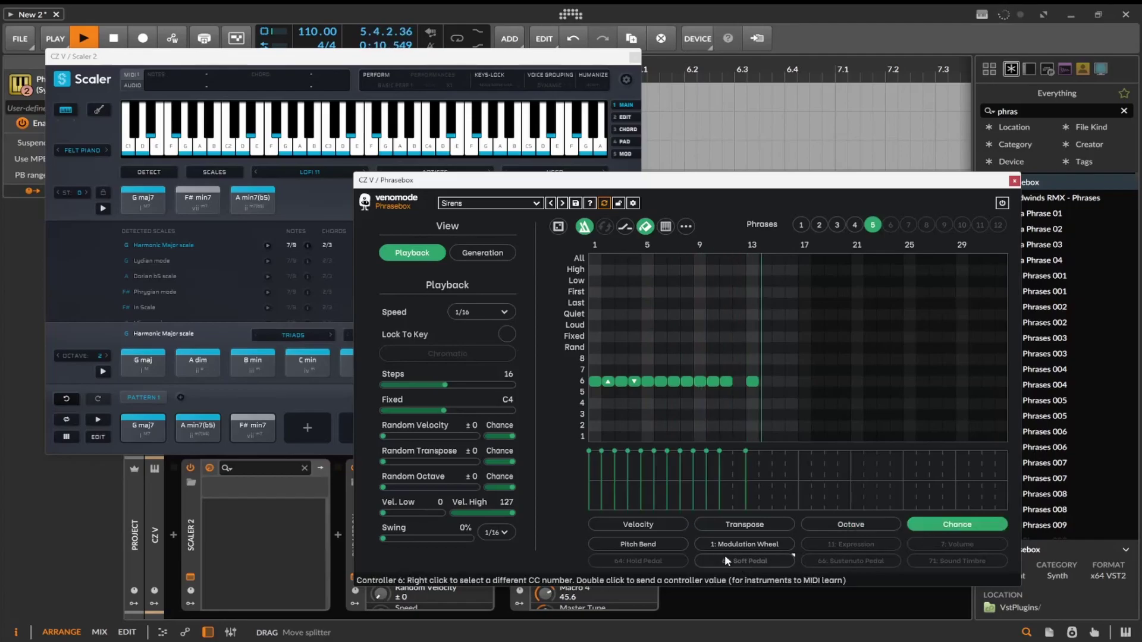
click(650, 546)
click(768, 548)
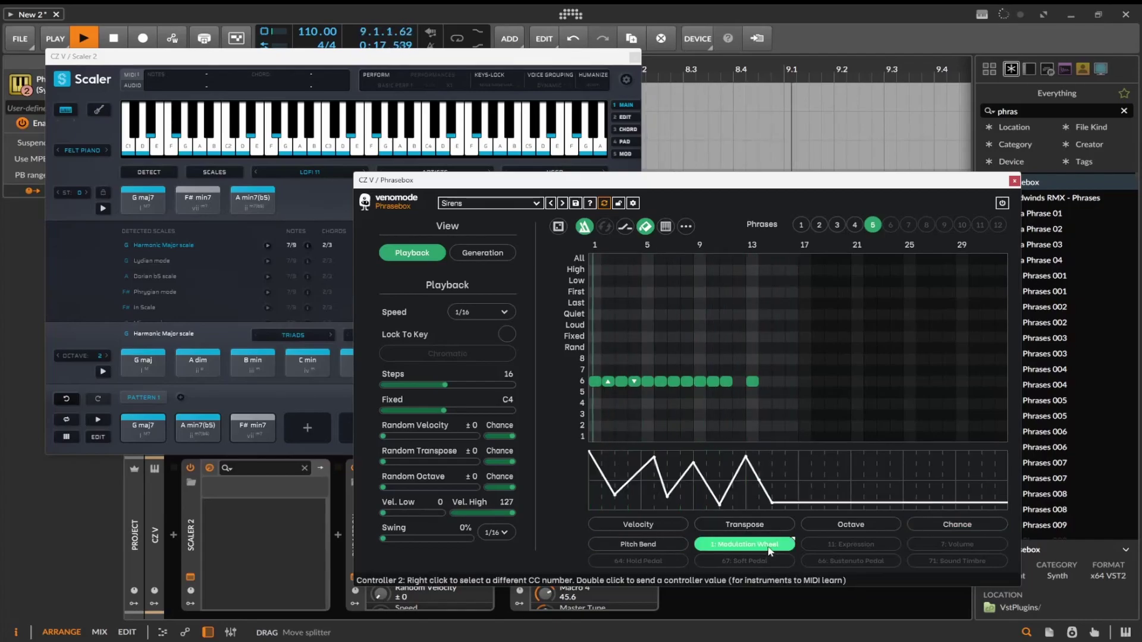
right_click(635, 384)
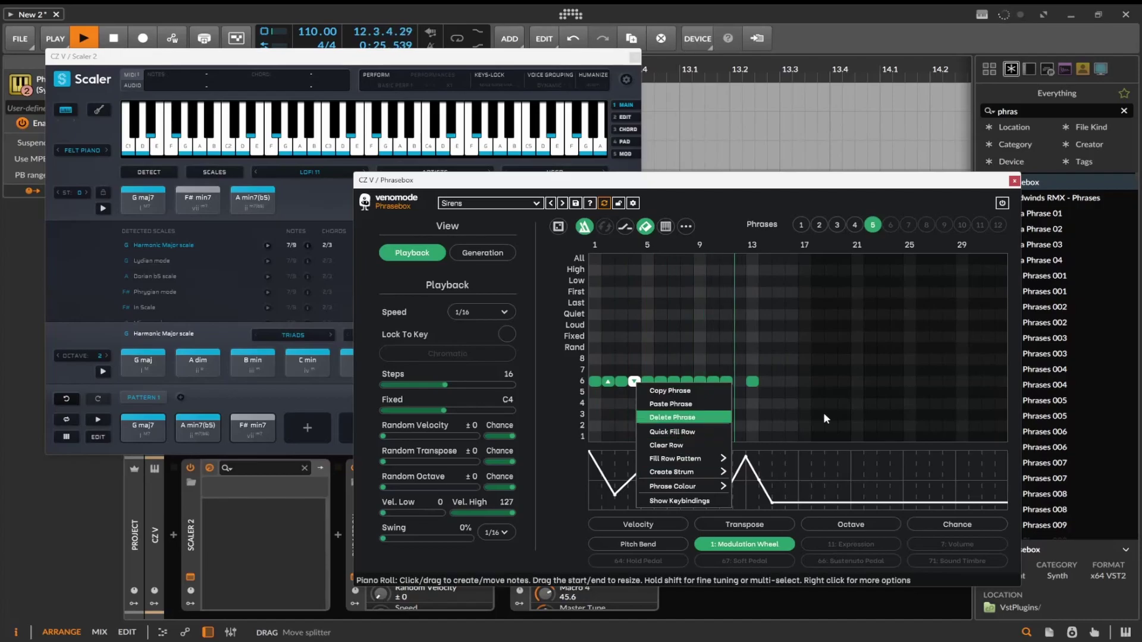
click(734, 209)
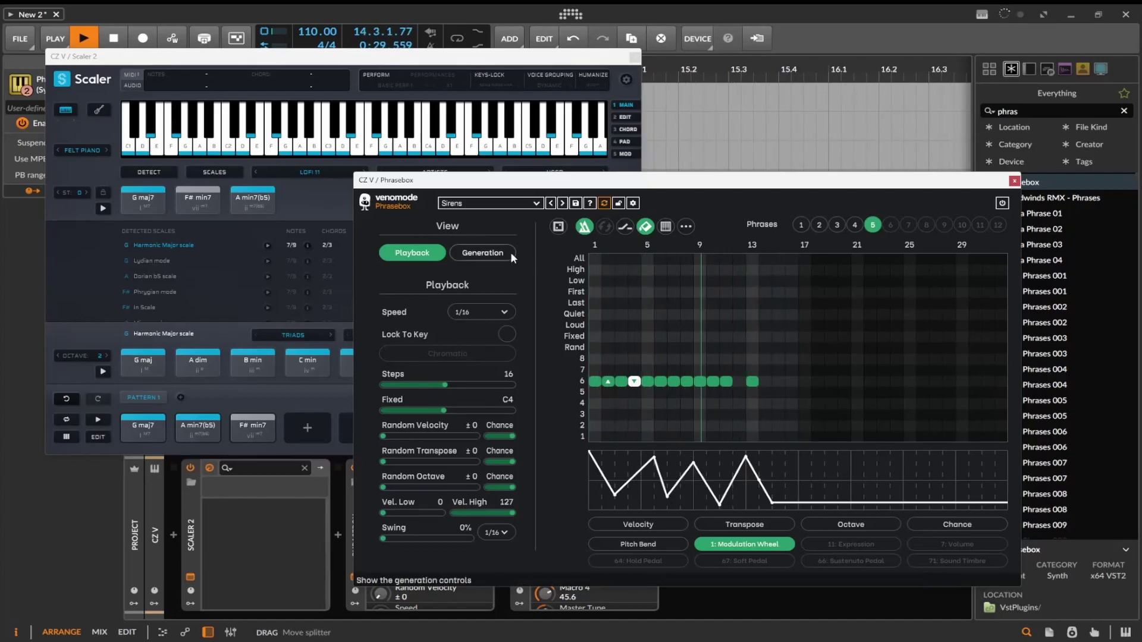
- Lower Note Density to 60% and narrow the Velocity range to 0:102
click(488, 253)
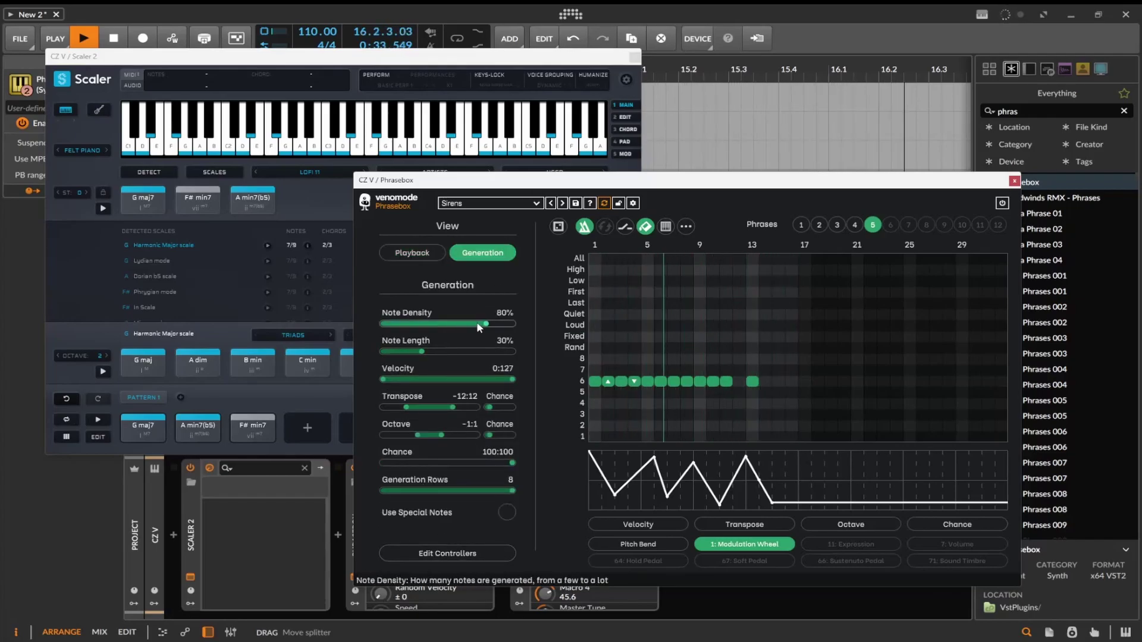
drag(448, 323, 442, 351)
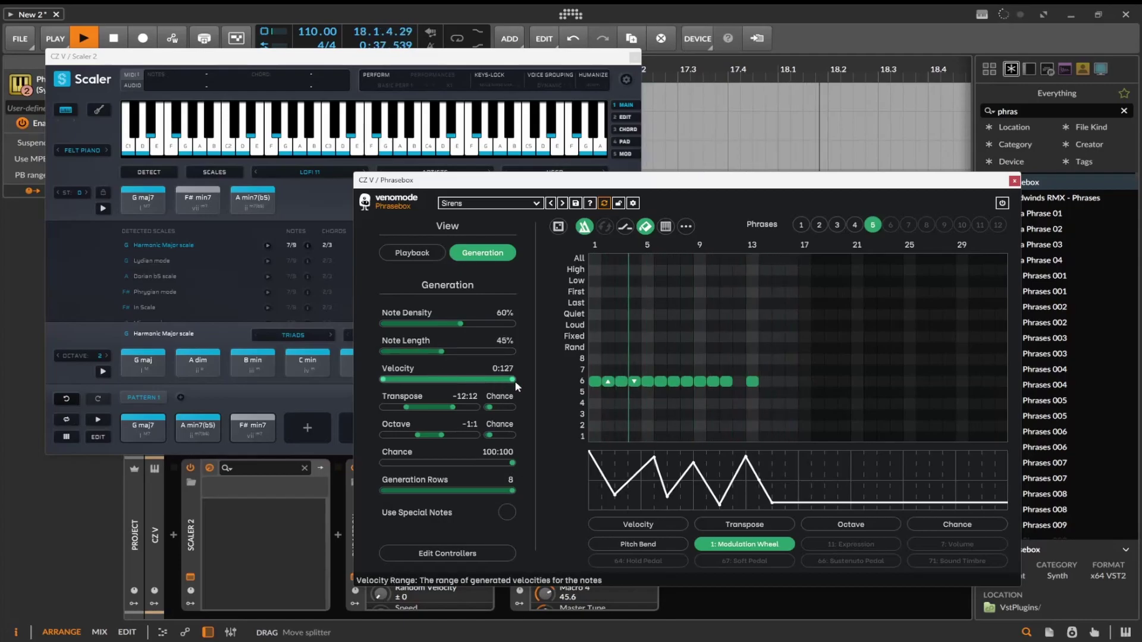
drag(513, 380, 487, 380)
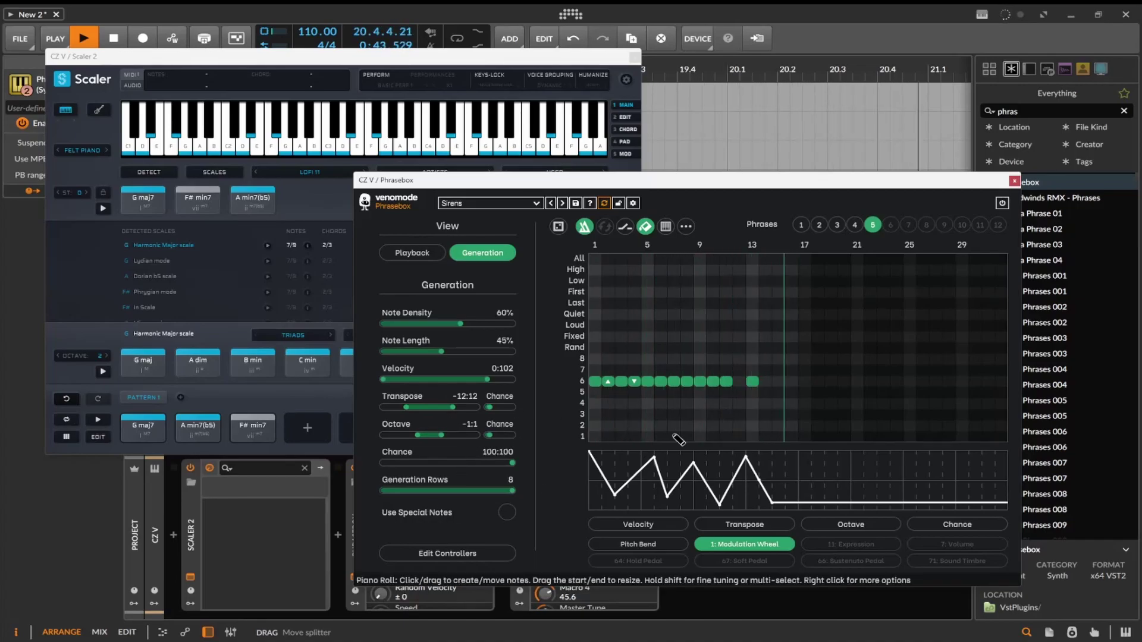
- Randomise the phrase five times and play it over Scaler's chord pattern
click(559, 226)
click(559, 226)
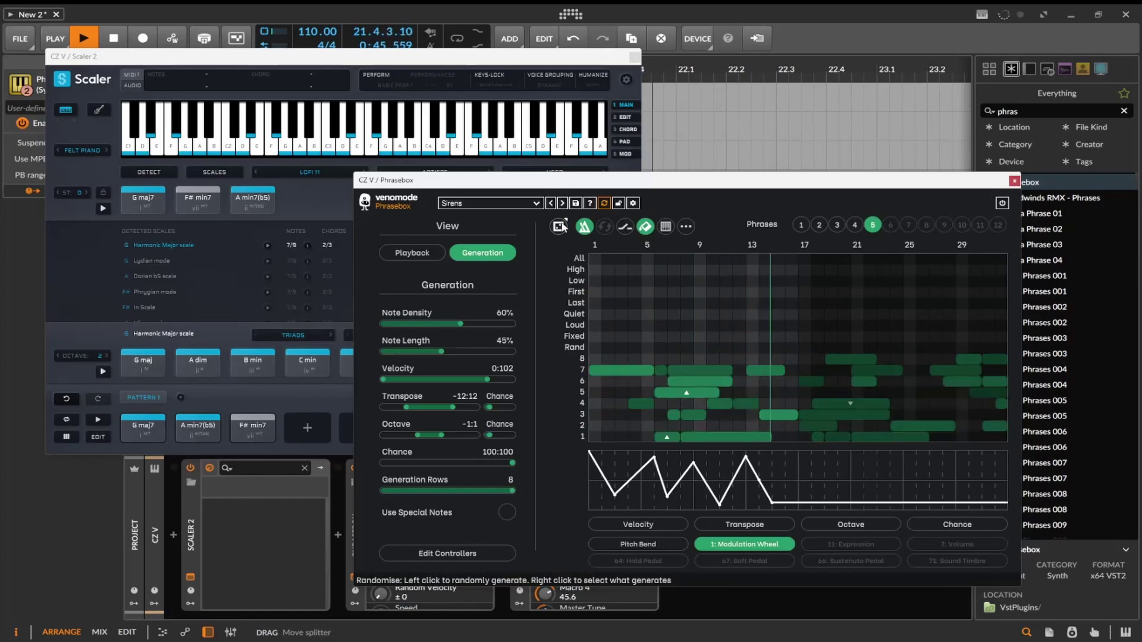
click(560, 226)
click(560, 226)
click(560, 226)
click(561, 226)
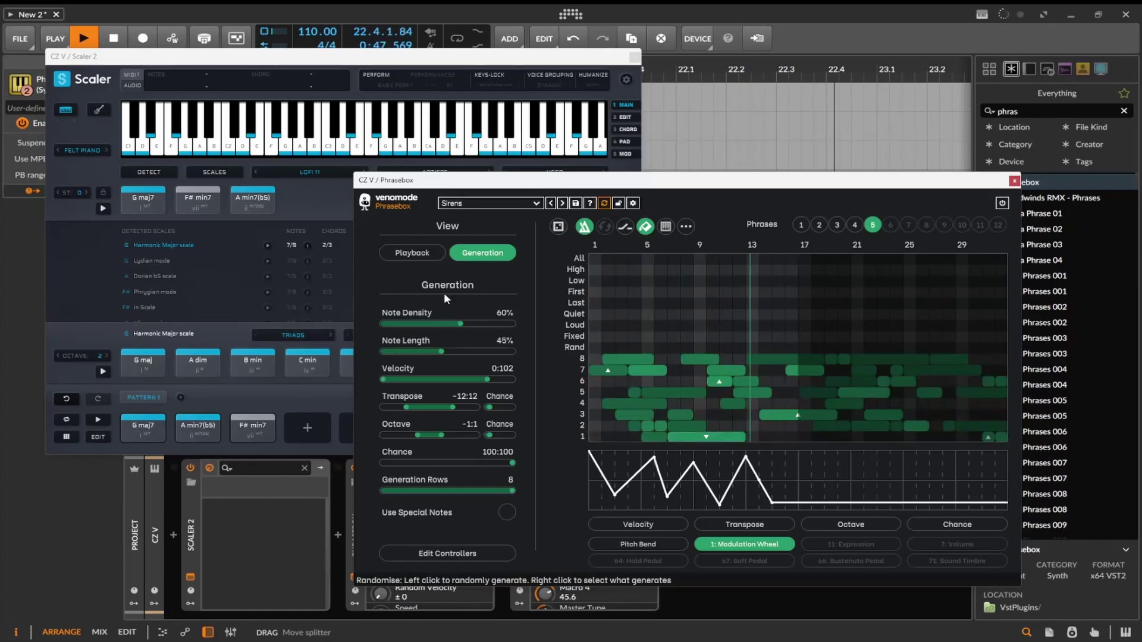
click(97, 420)
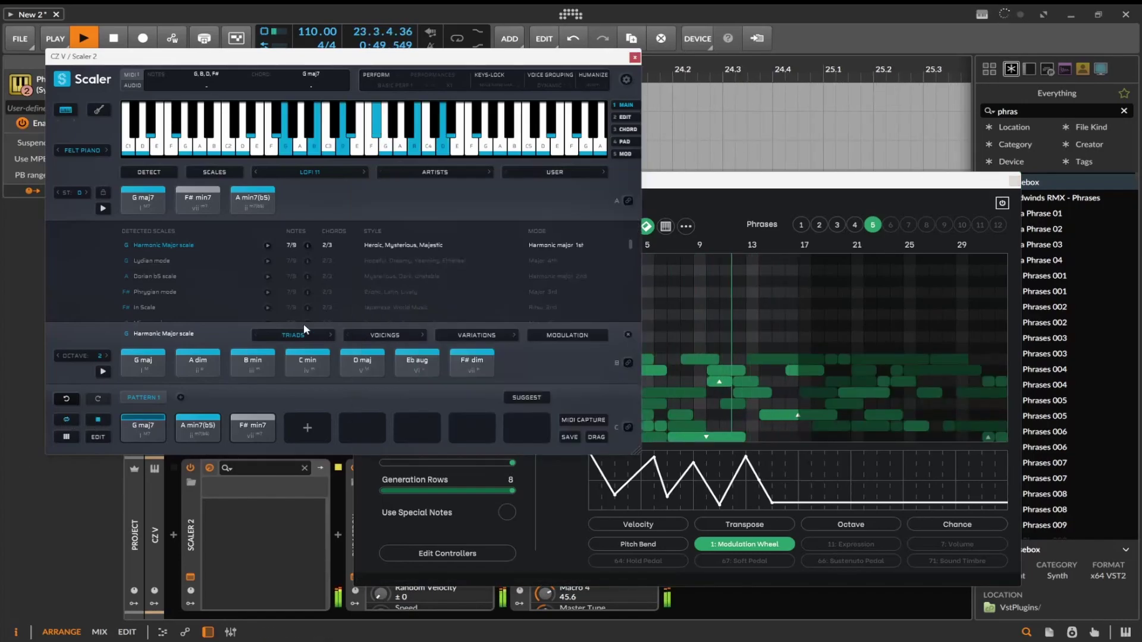
click(732, 185)
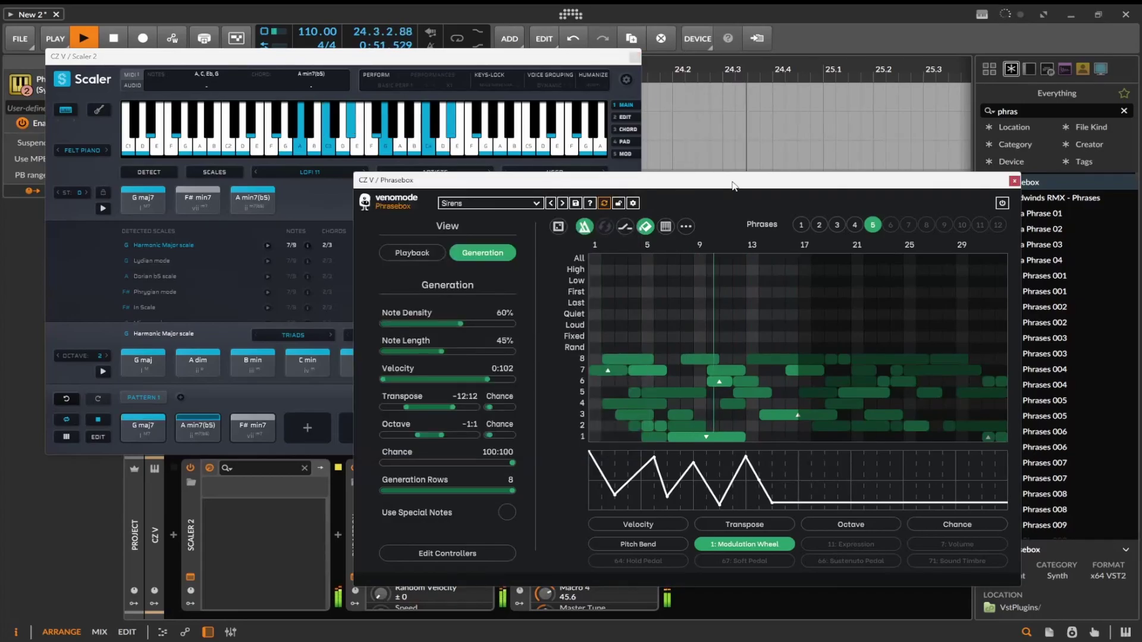
- Reset Phrasebox to the Initial Patch preset and generate a random phrase
click(517, 207)
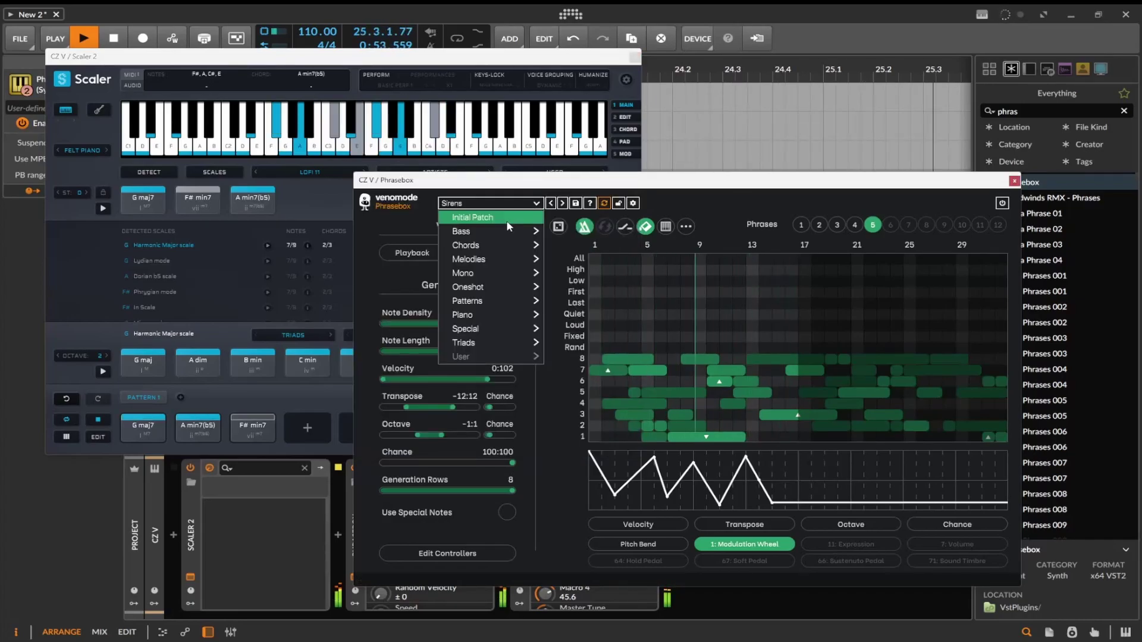
click(506, 220)
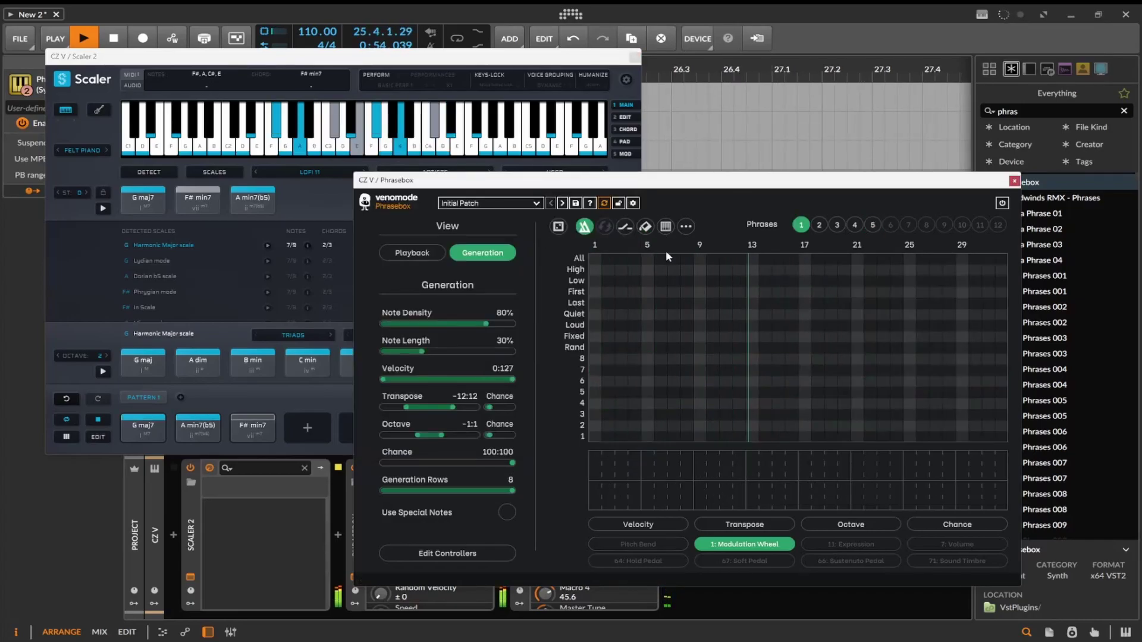
click(558, 226)
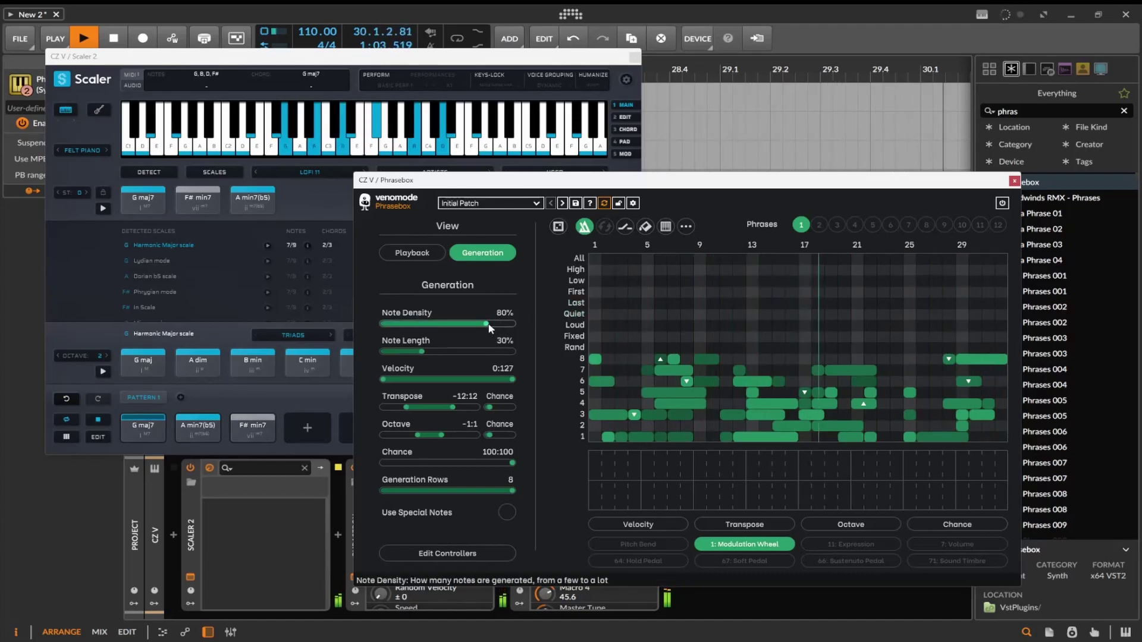
- Regenerate with Note Density at 24%, then raise Note Density to 35%
drag(489, 324, 413, 325)
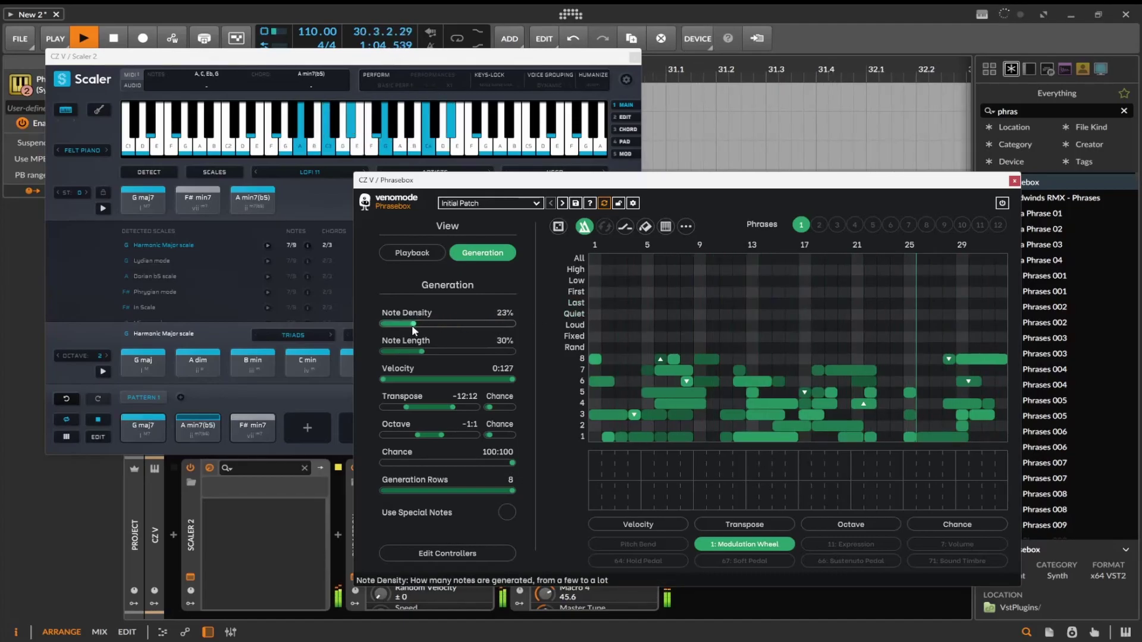
click(564, 229)
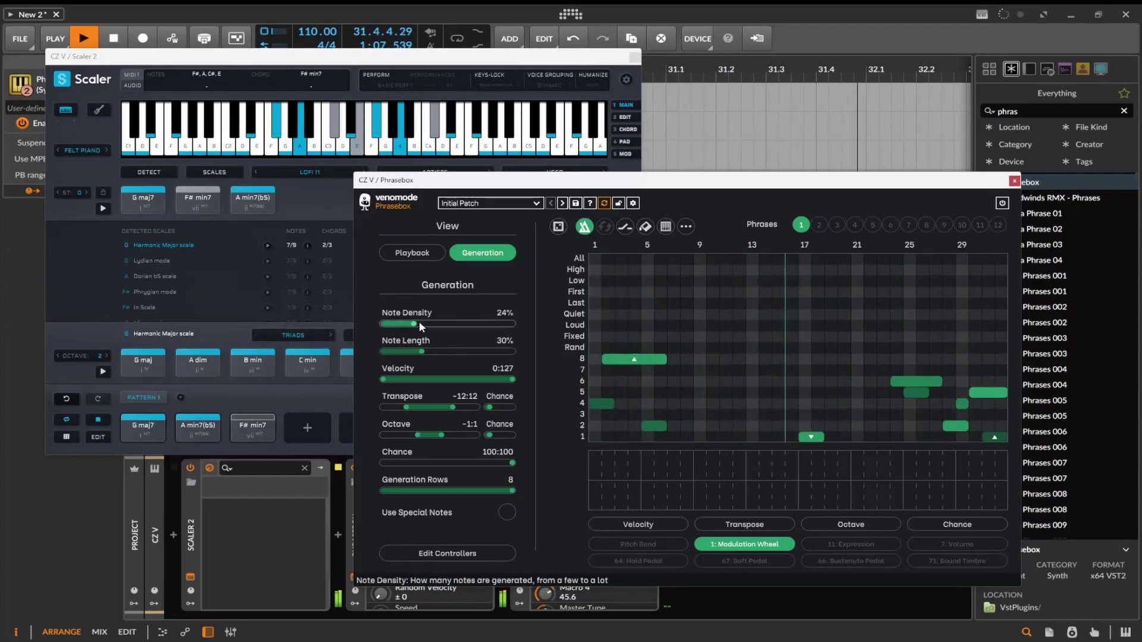
drag(410, 323, 440, 320)
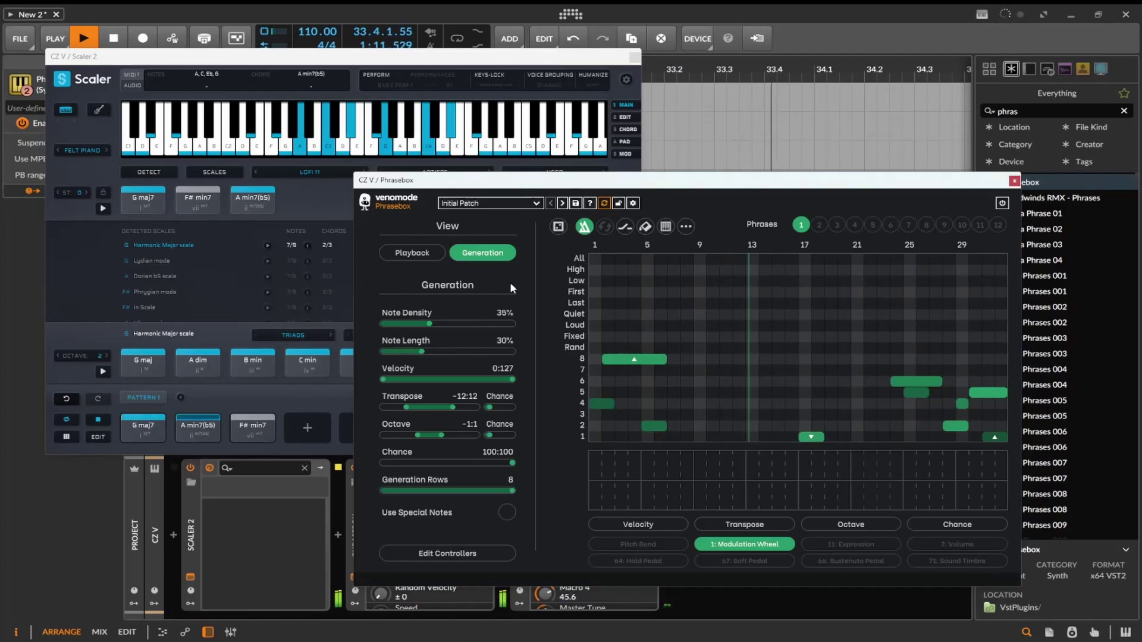
drag(508, 187, 383, 196)
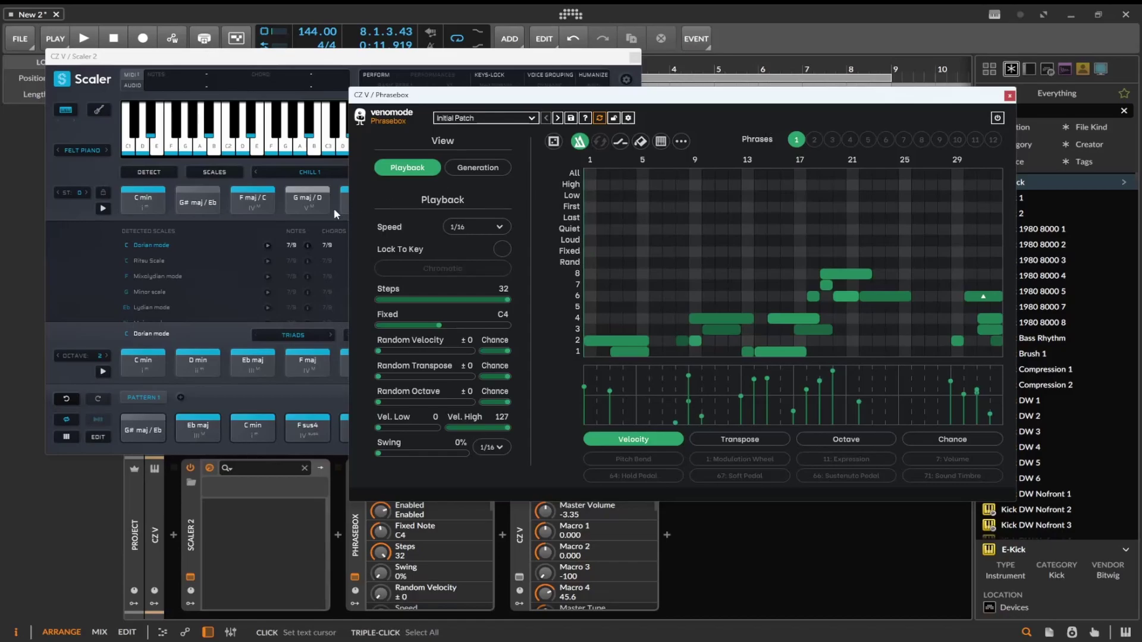
- Audition the F maj chord in Scaler and start project playback
click(199, 297)
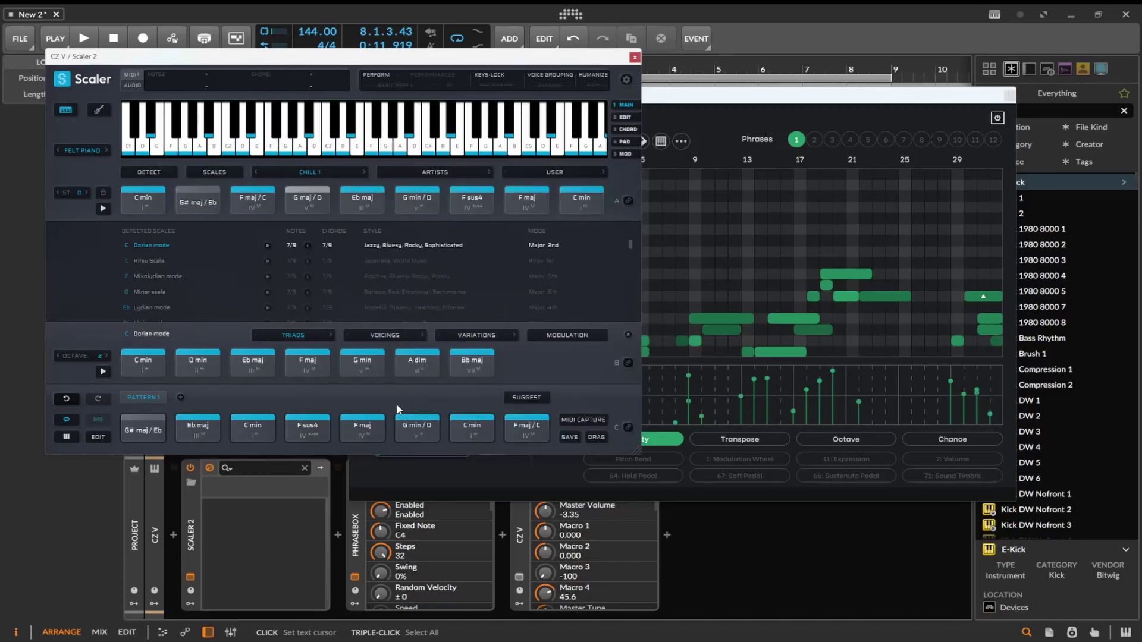
click(352, 433)
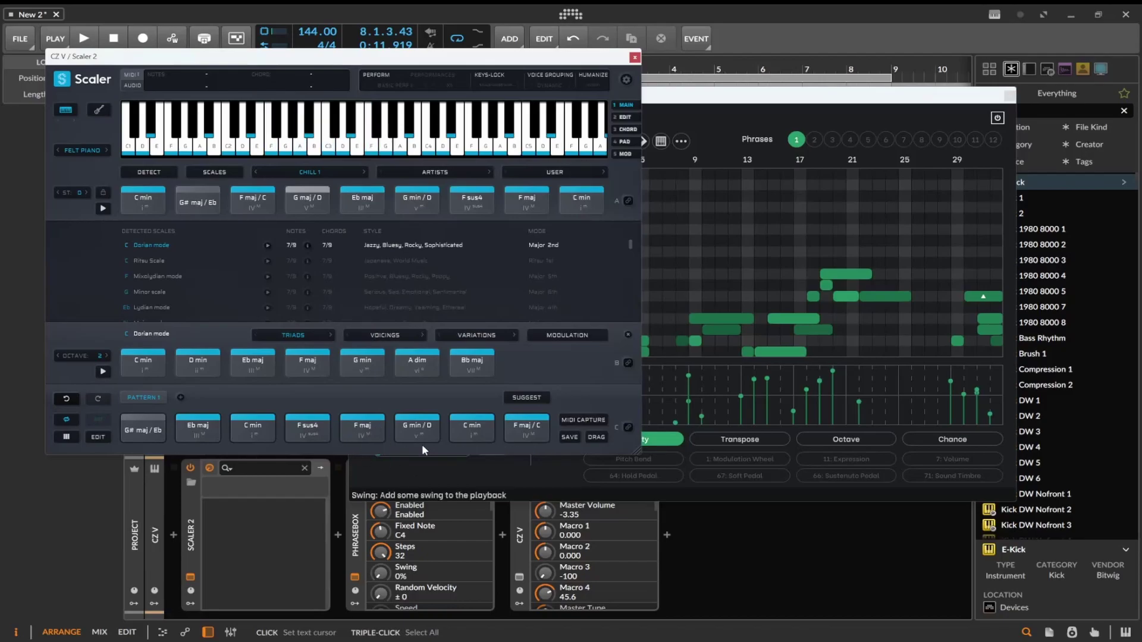
click(741, 102)
key(space)
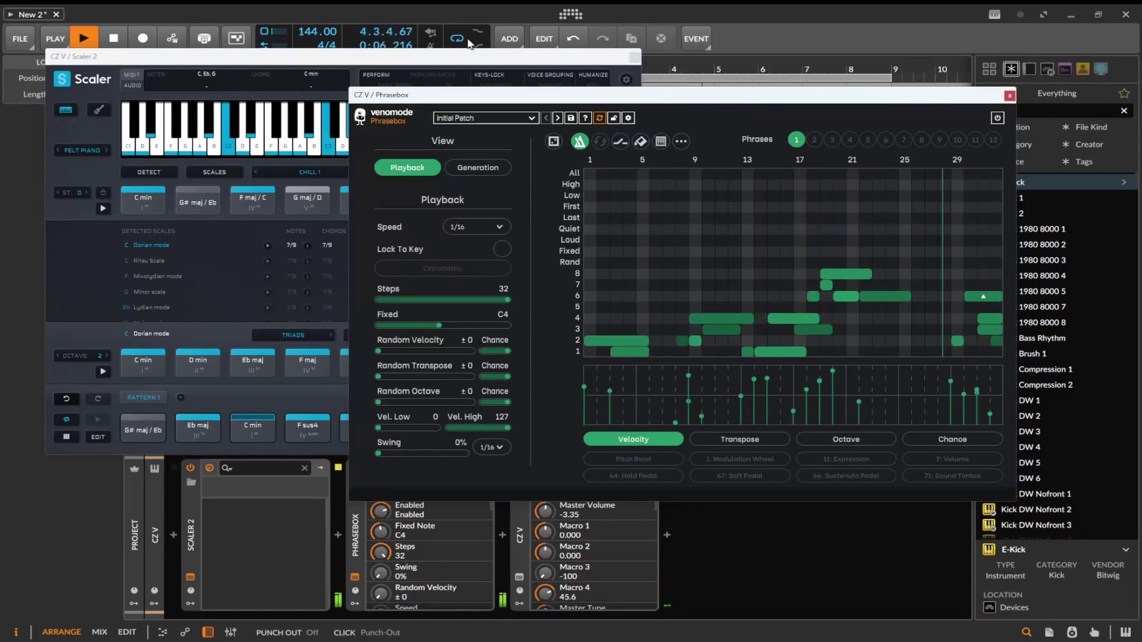
- Move Scaler down and Phrasebox up-left, then generate a new random phrase
click(452, 59)
drag(452, 59, 459, 207)
drag(619, 100, 580, 91)
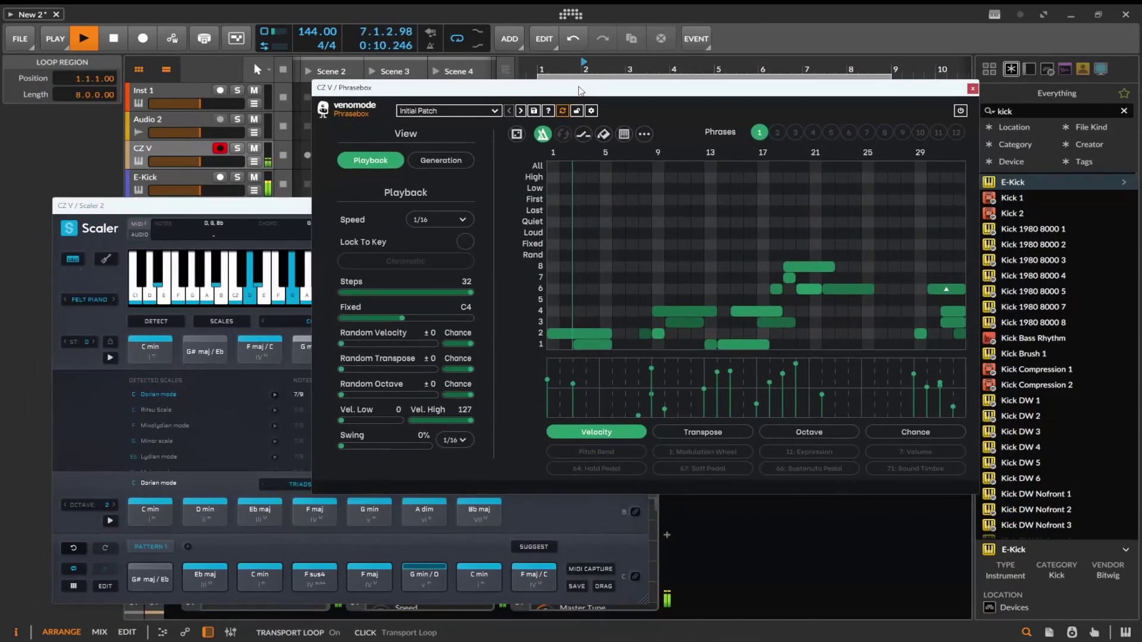
click(517, 135)
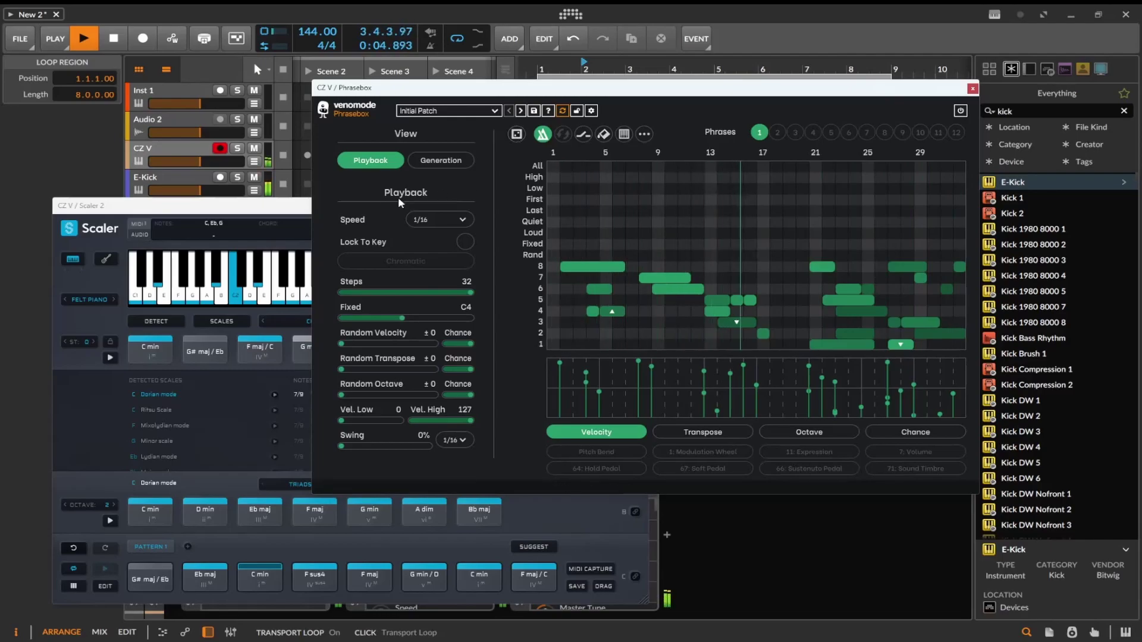
- Set Random Velocity to ±42 and Random Transpose to ±8, regenerating the phrase after each
drag(341, 344, 371, 344)
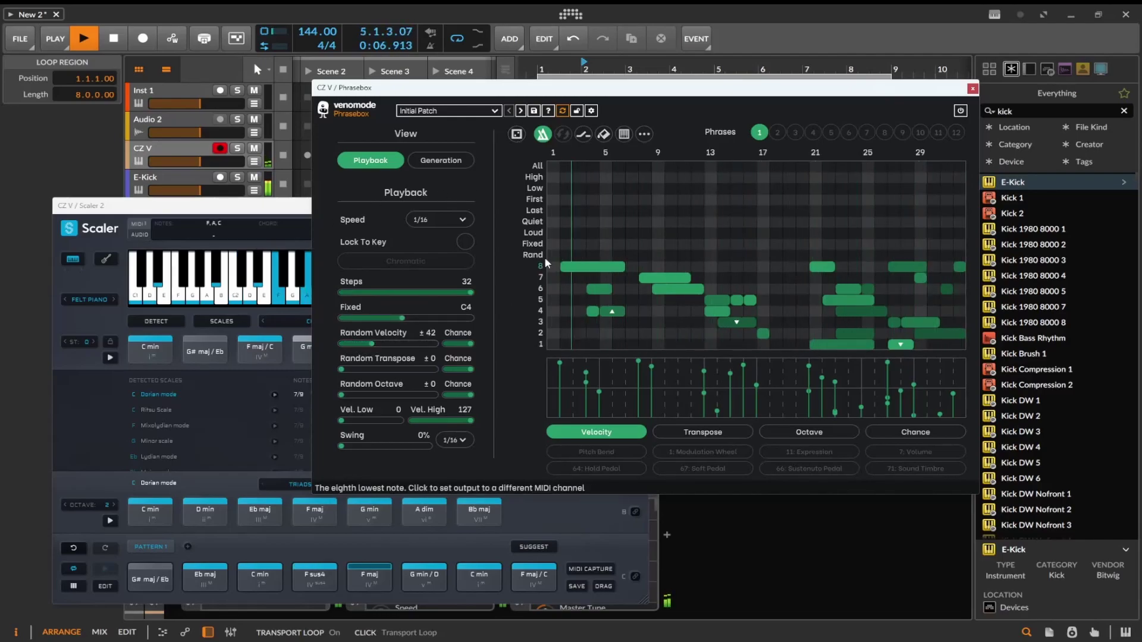
click(519, 135)
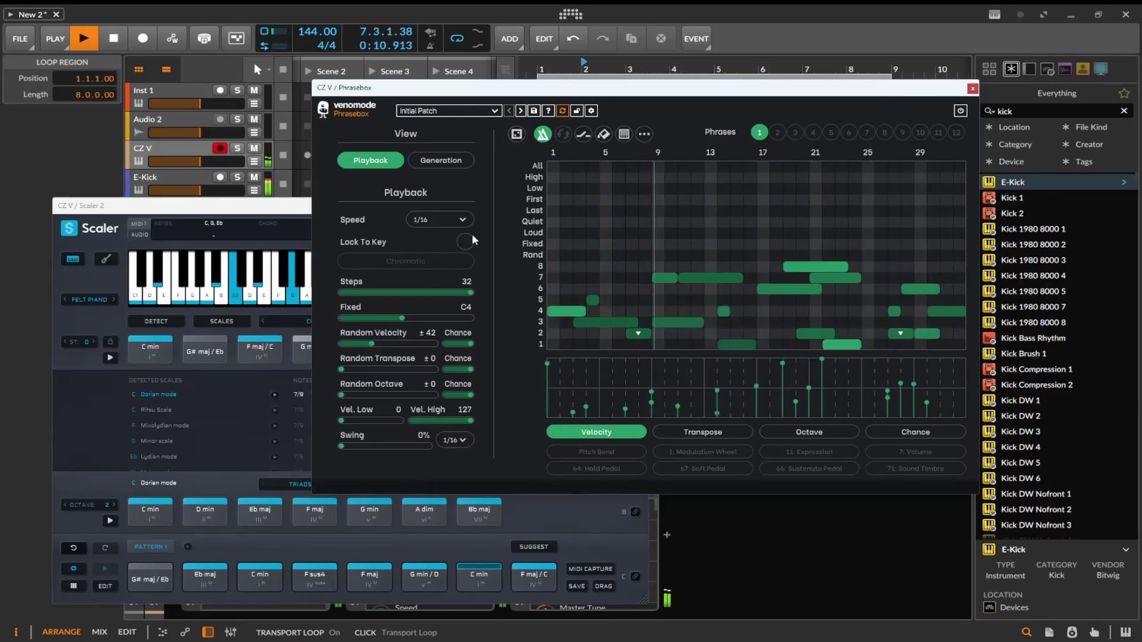
drag(341, 370, 371, 370)
click(519, 135)
click(518, 135)
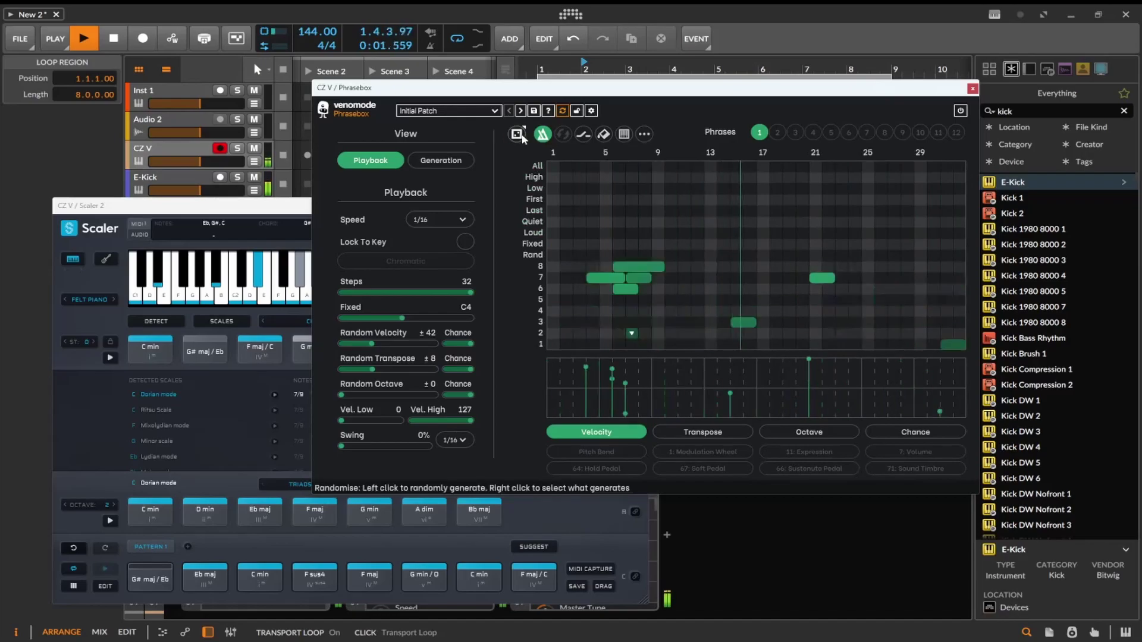
click(519, 135)
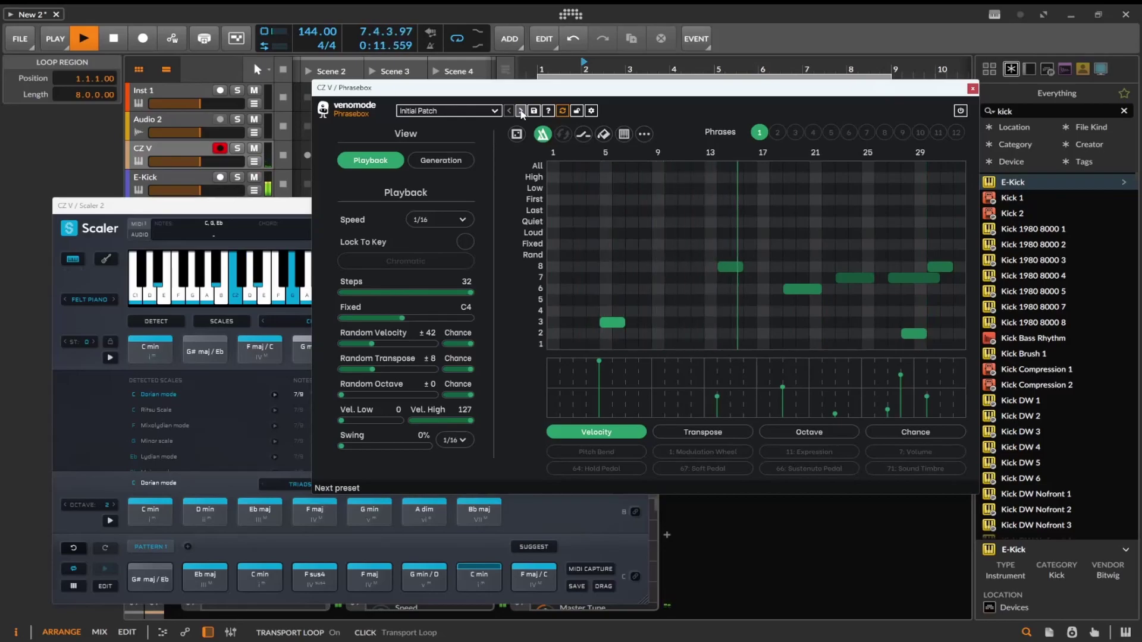
- Step past the Dark preset to Disco and generate a random Disco phrase
click(521, 112)
click(521, 111)
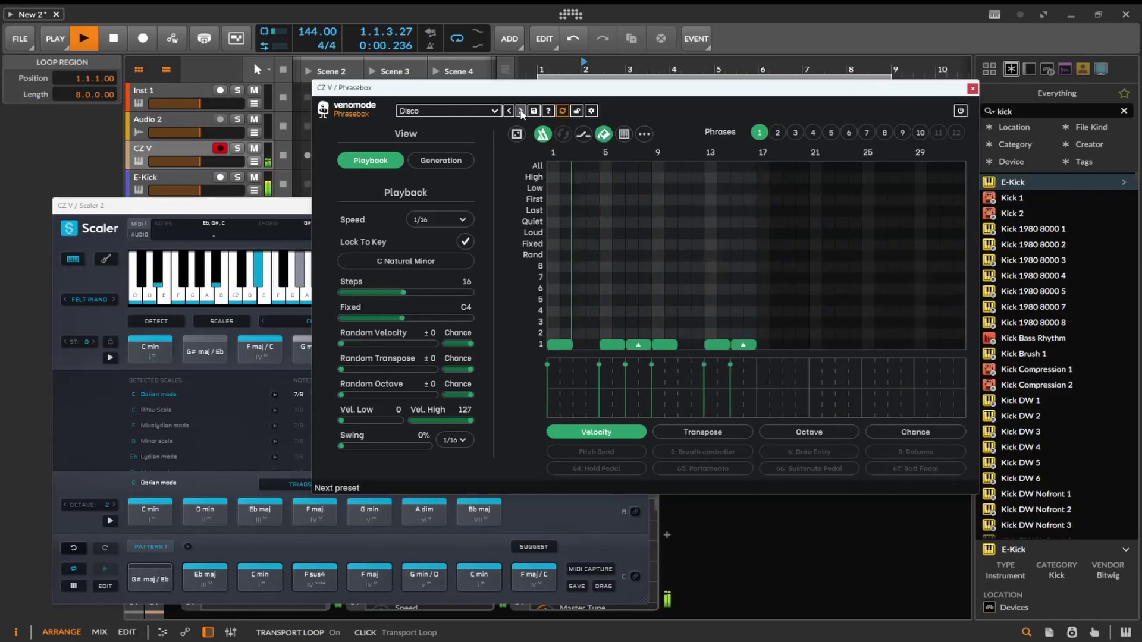
click(535, 137)
- View the randomise options without changing them, then stop playback
right_click(524, 136)
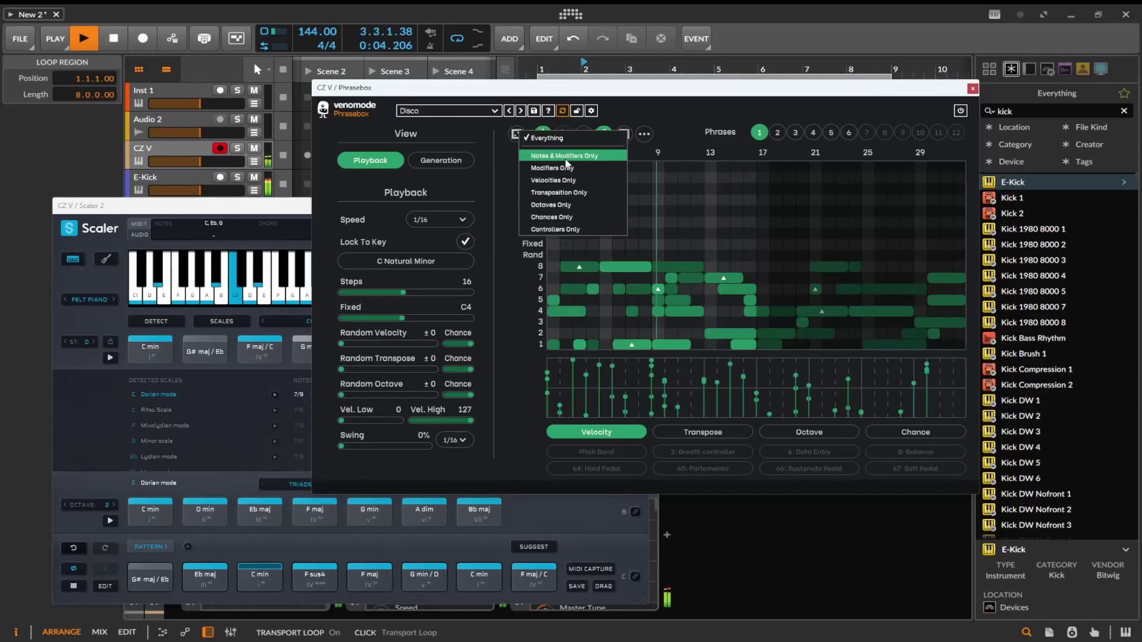
click(850, 157)
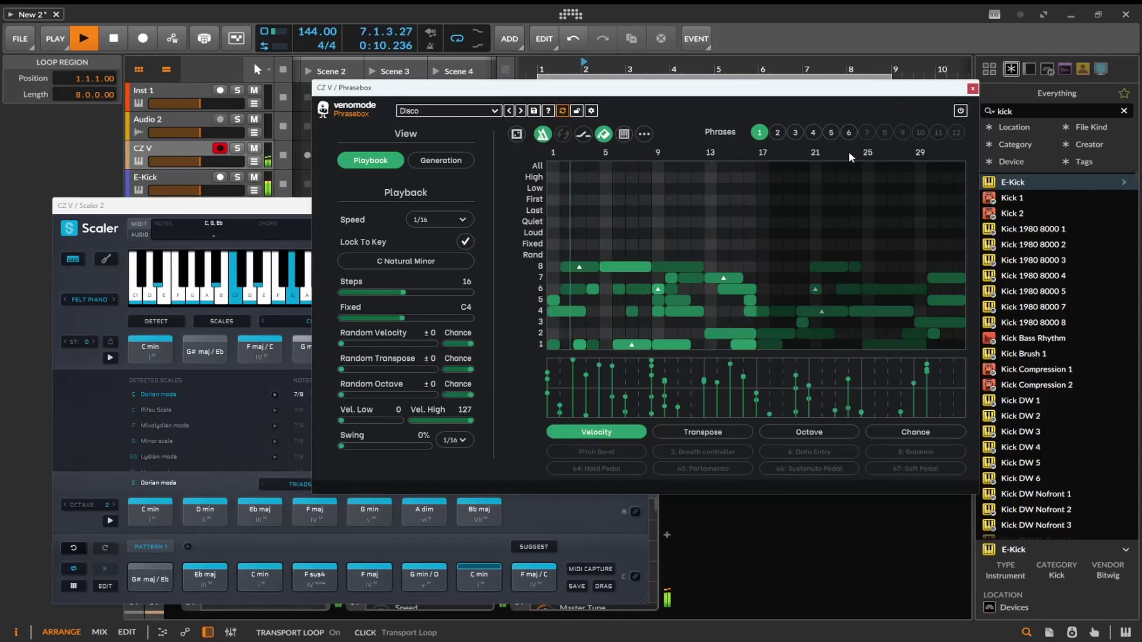
click(113, 39)
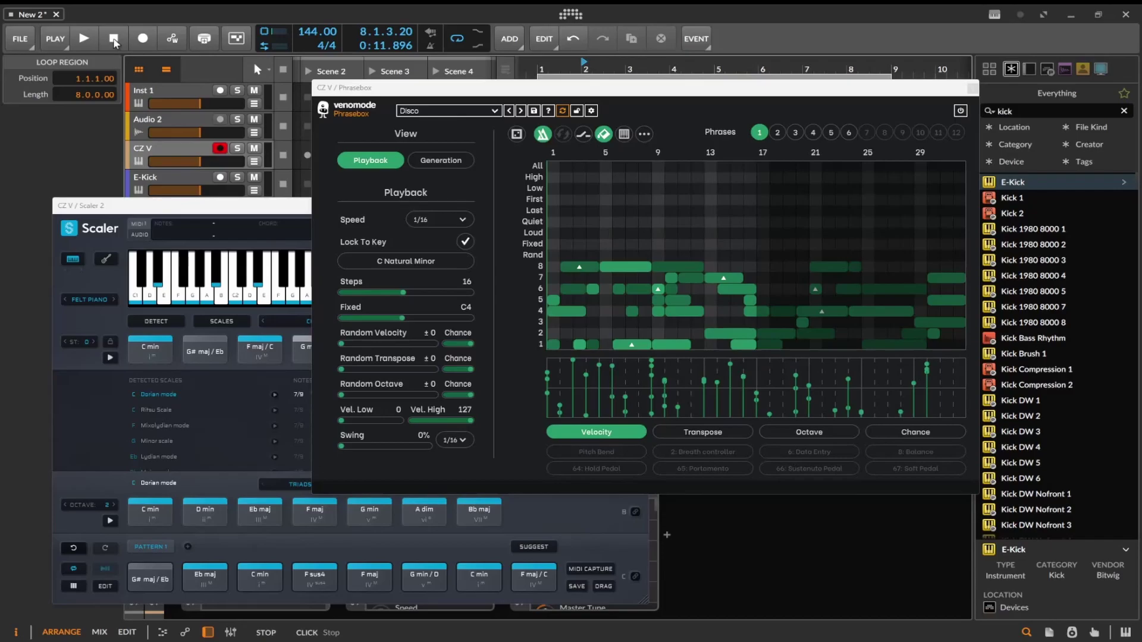
- Audition F maj in Scaler 2, then move Phrasebox up-left to show its full Playback panel
click(193, 208)
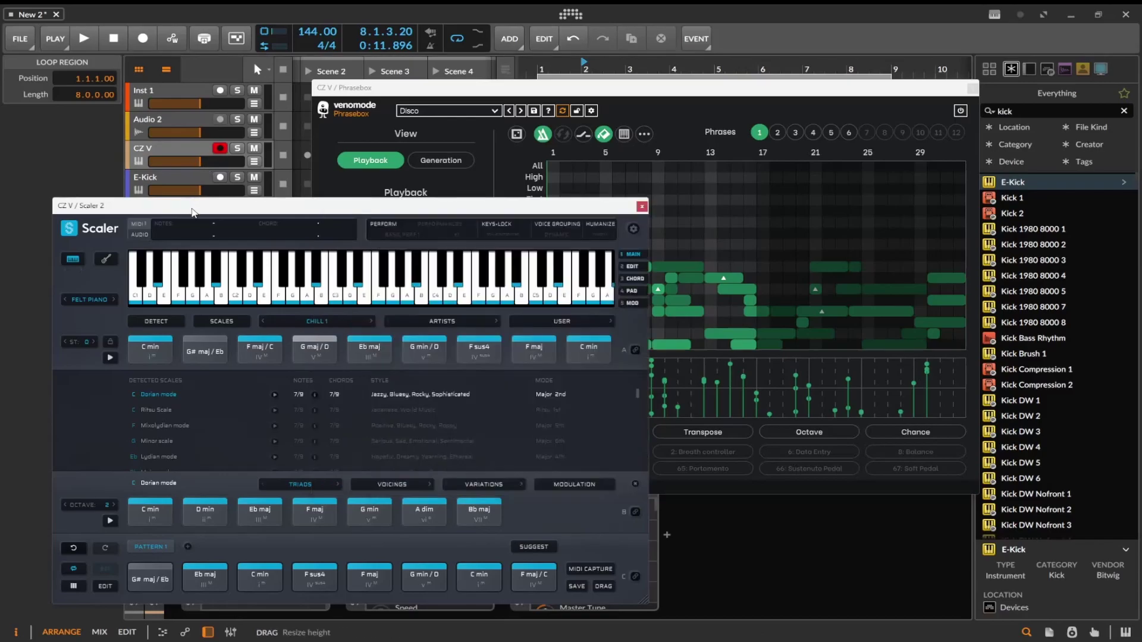
click(548, 356)
click(638, 84)
drag(639, 84, 710, 58)
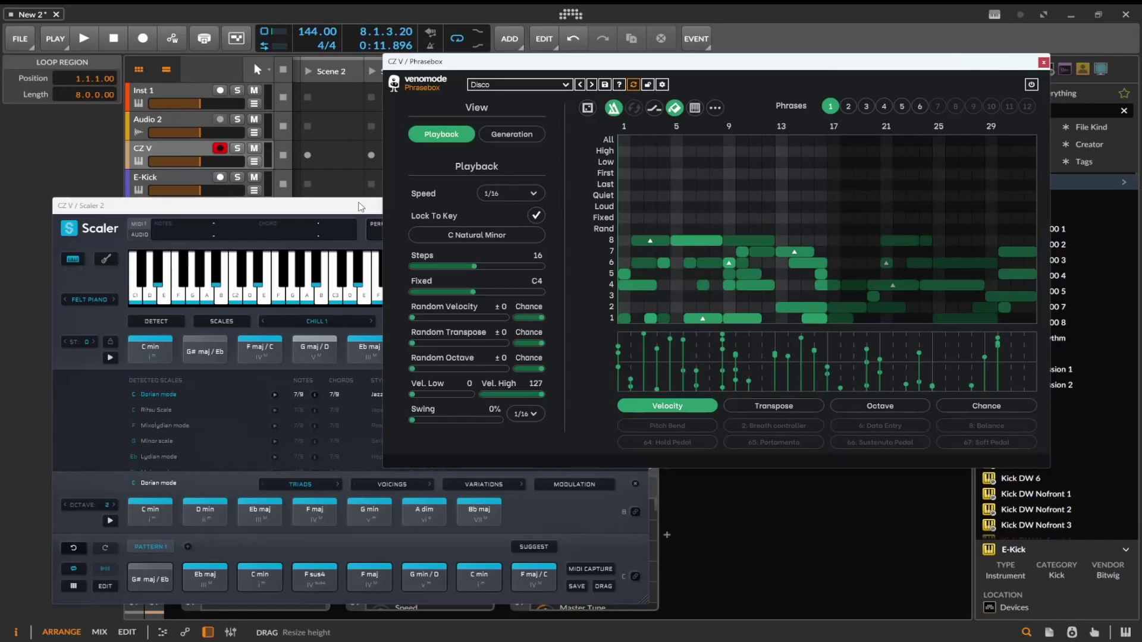
key(space)
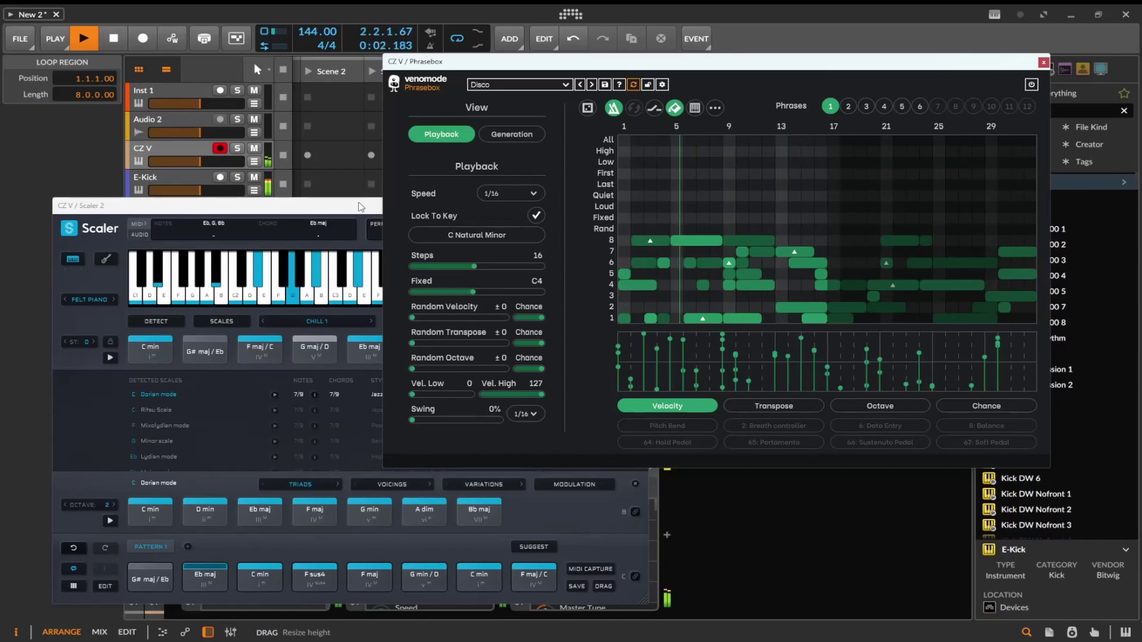
key(space)
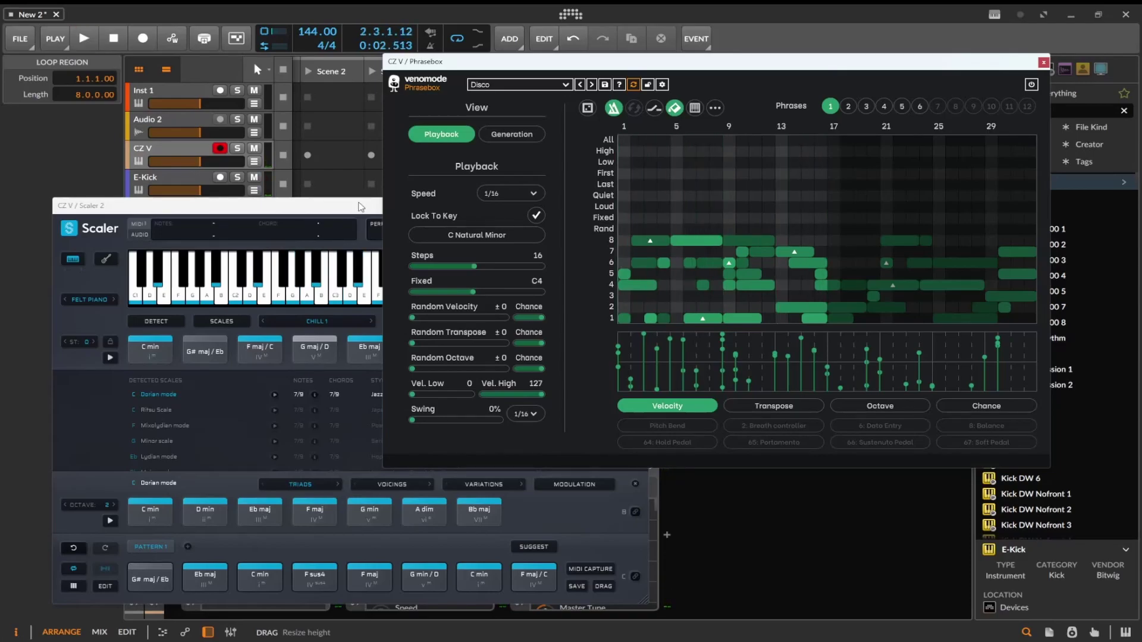